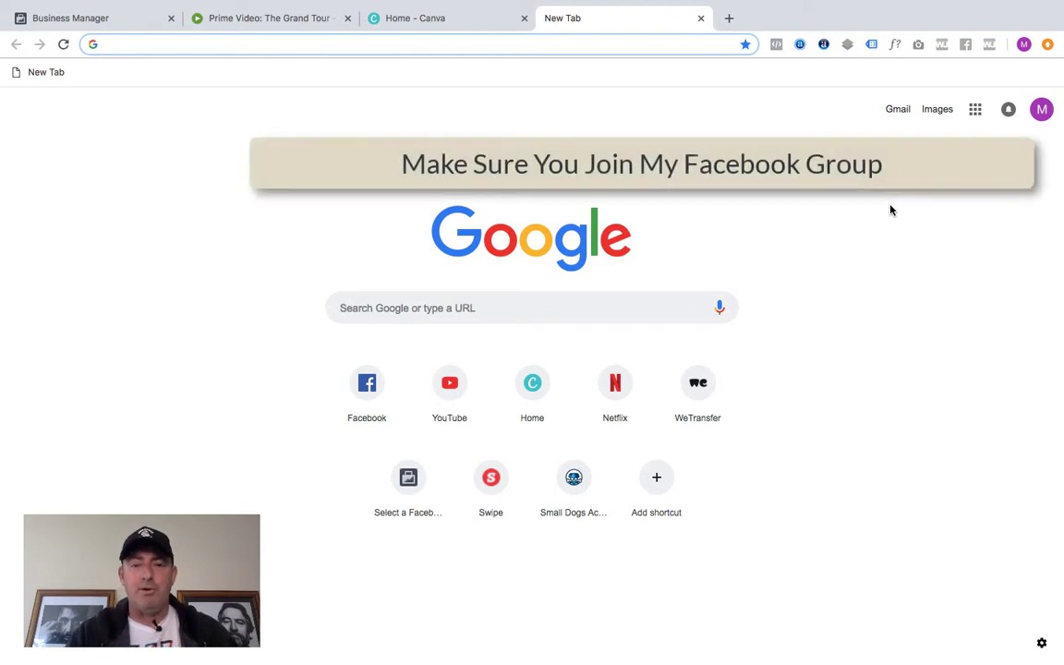
# - Open the Canva website at Canva.com
pyautogui.click(408, 302)
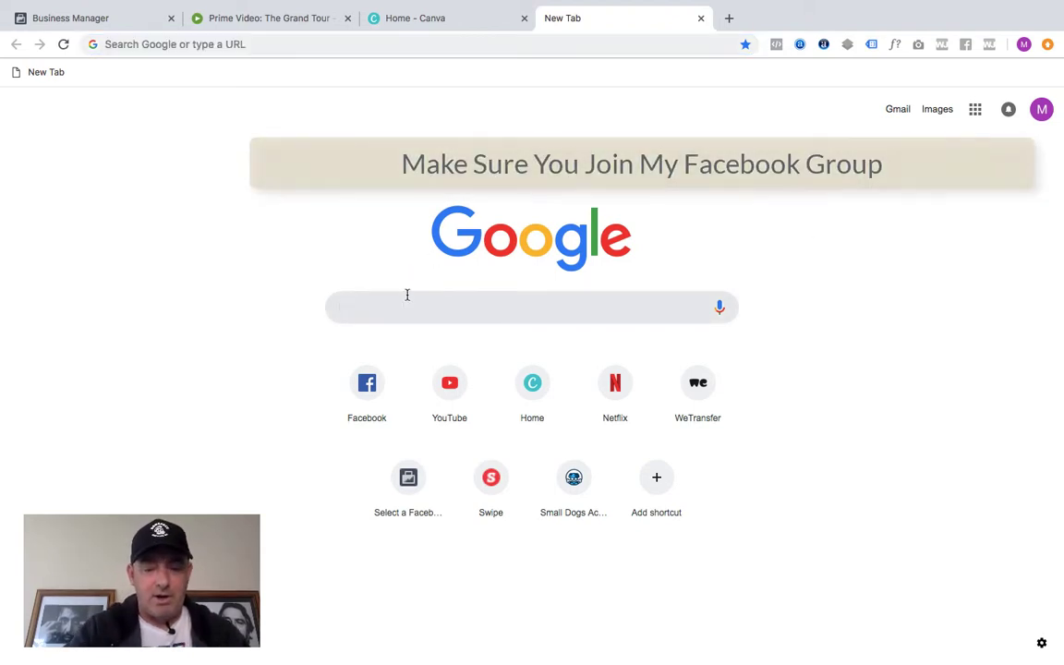
pyautogui.write('Canva')
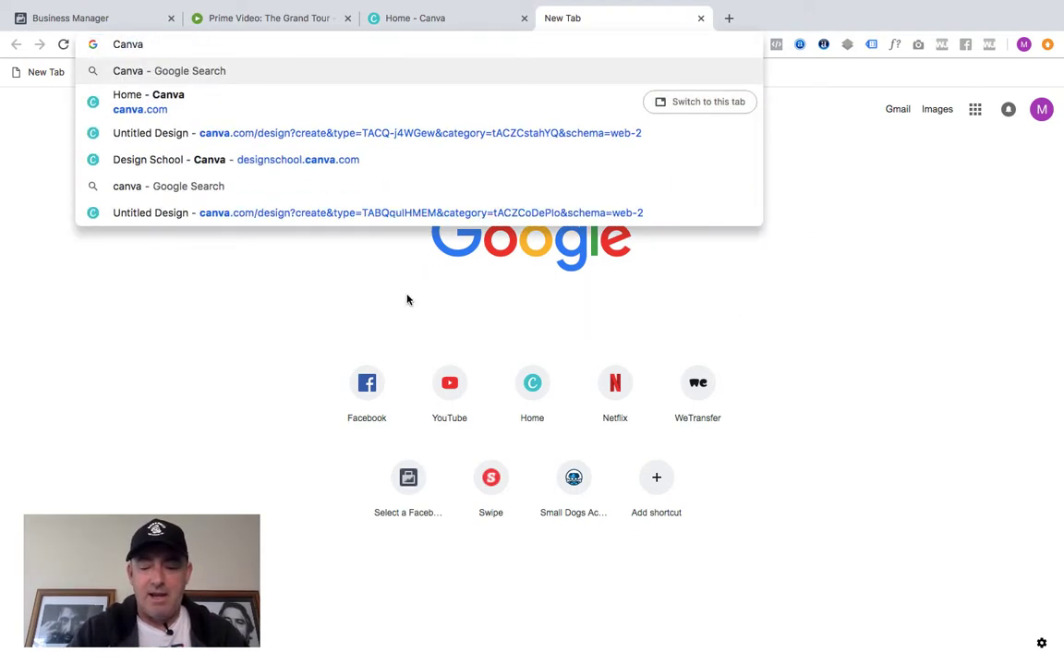
pyautogui.write('.co')
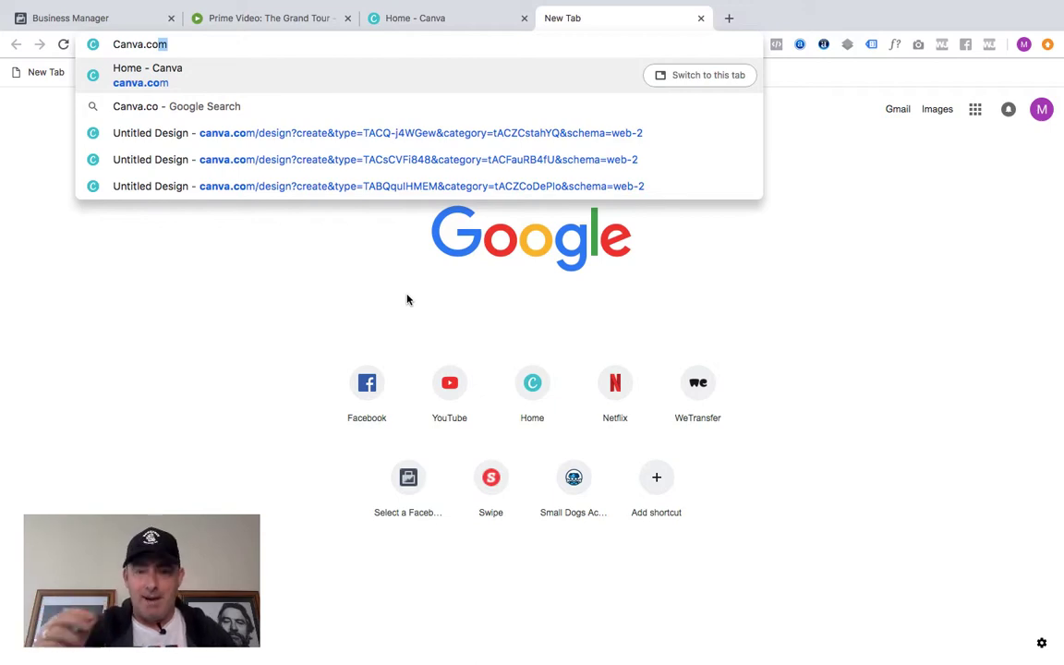
pyautogui.press('Return')
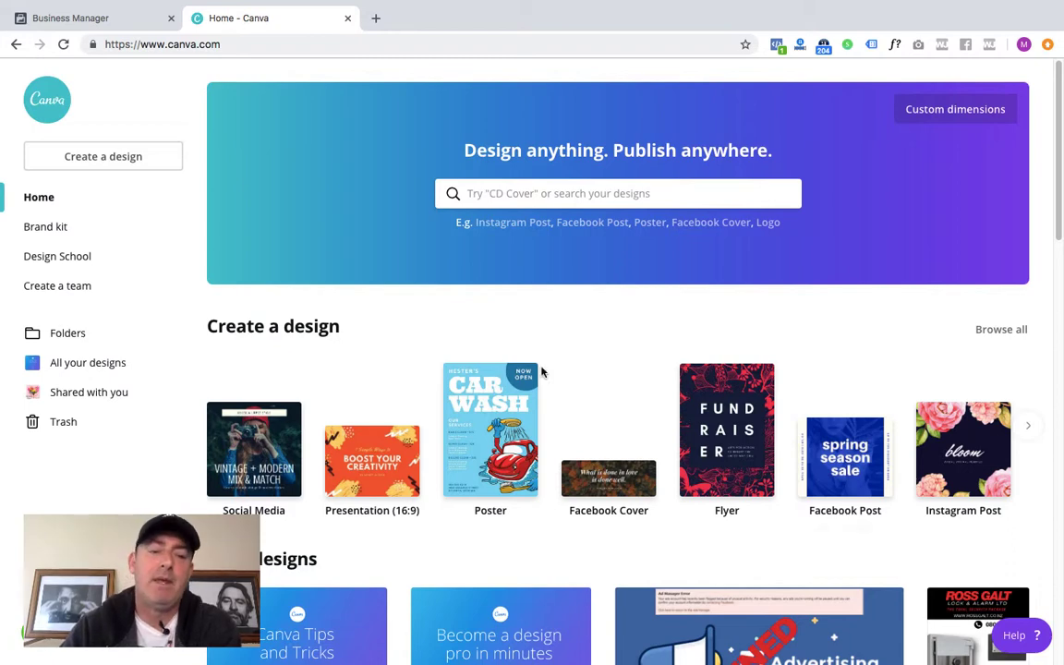
# - Open Canva's Design School and look through its how-to videos, tutorials and design courses
pyautogui.click(74, 259)
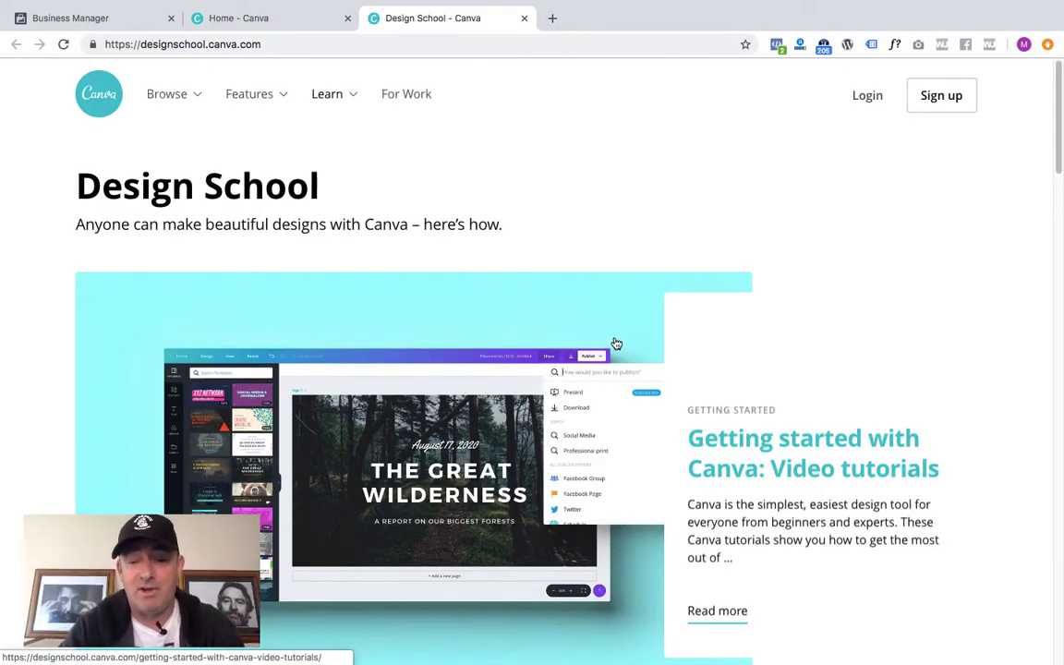
pyautogui.scroll(-10, 616, 343)
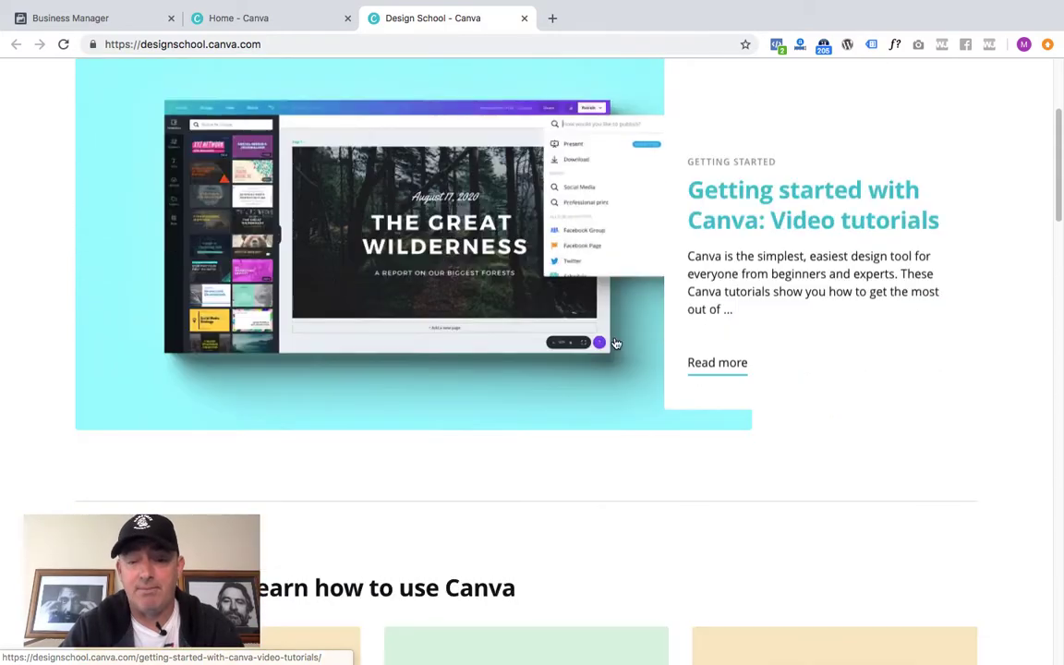
pyautogui.scroll(-3, 617, 343)
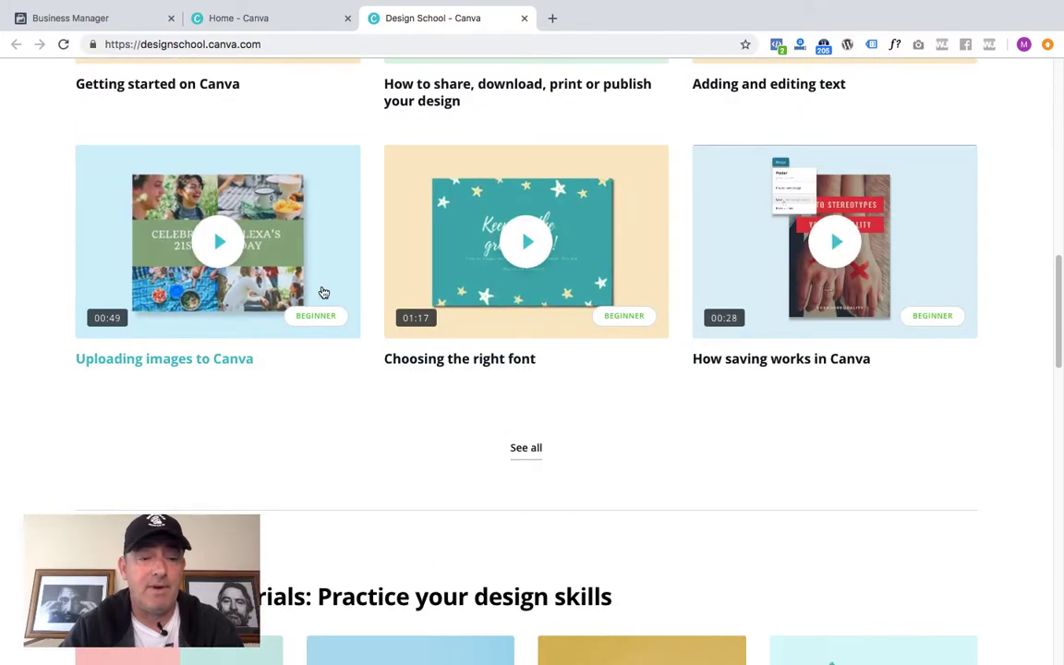
pyautogui.scroll(2, 323, 290)
pyautogui.scroll(1, 324, 288)
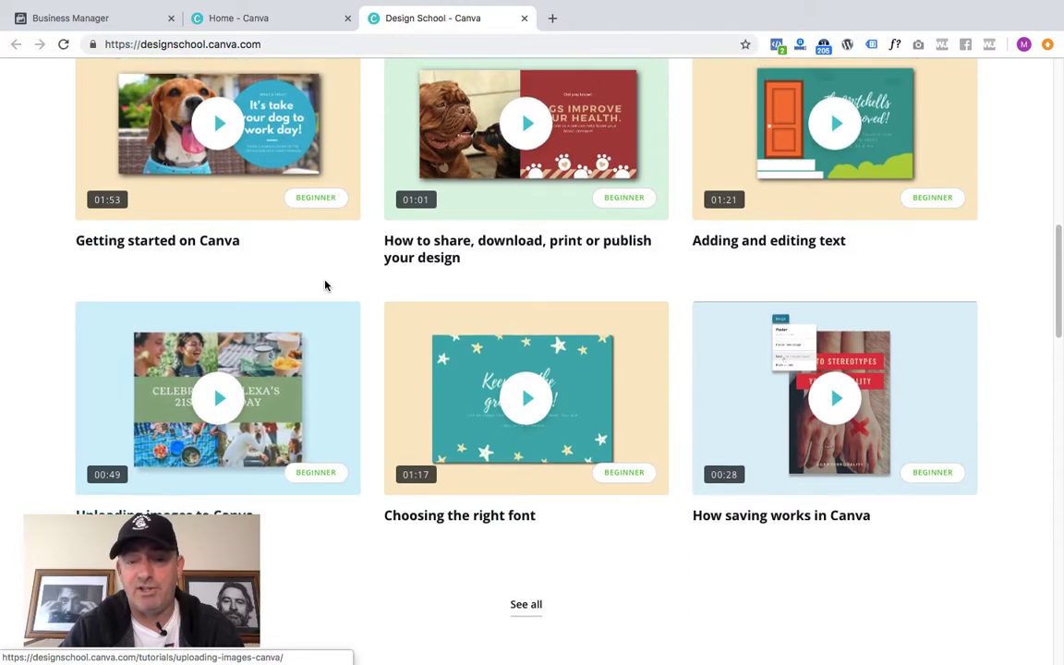
pyautogui.scroll(-9, 649, 294)
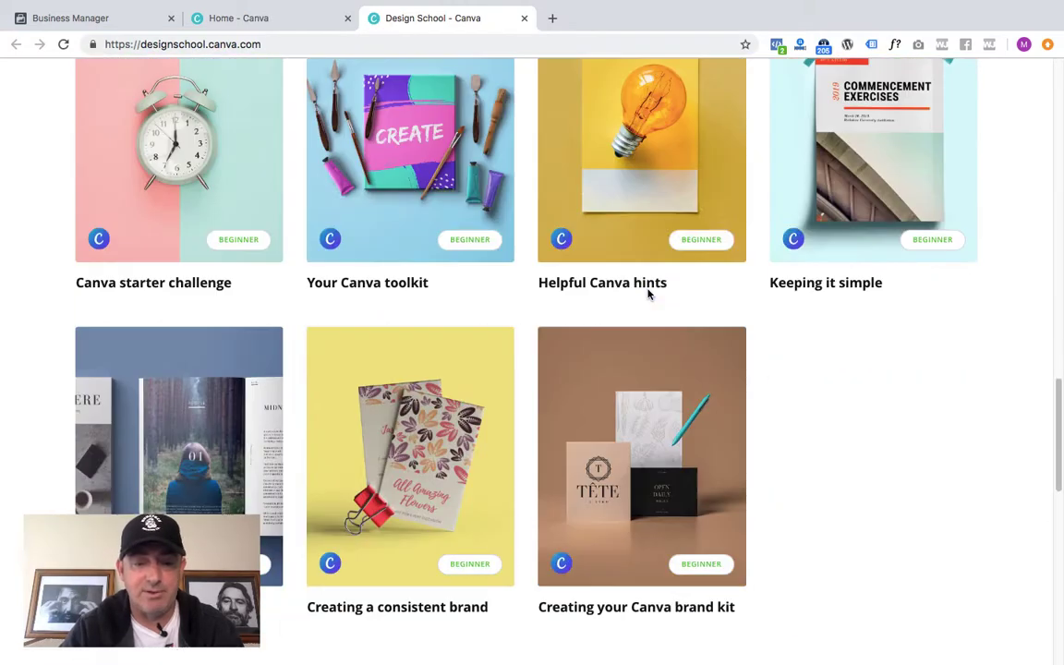
pyautogui.scroll(-3, 649, 295)
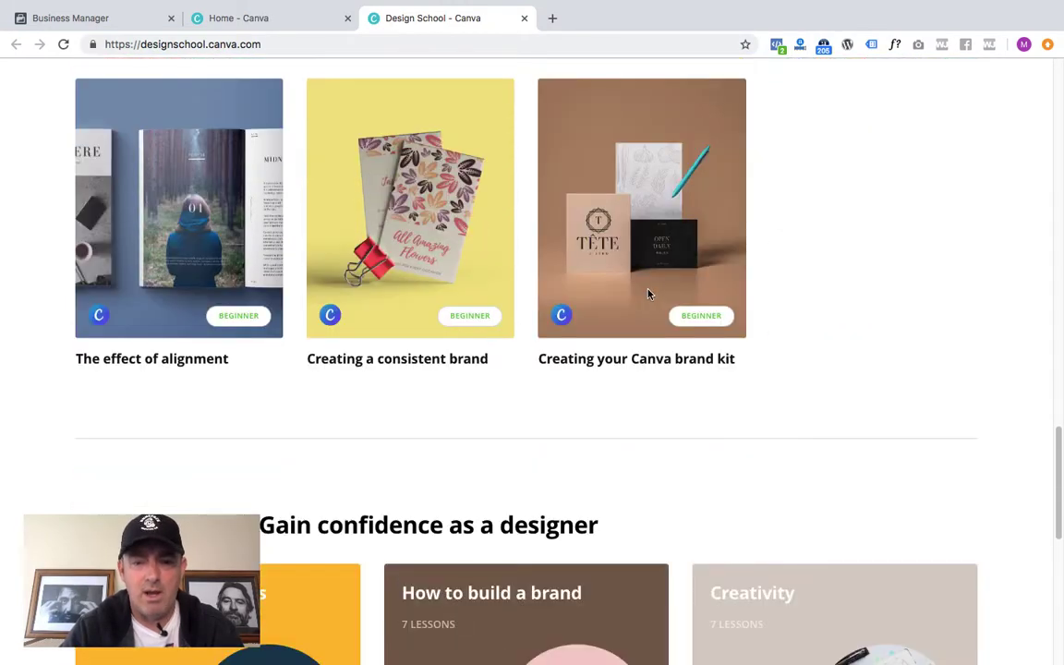
pyautogui.scroll(-2, 649, 294)
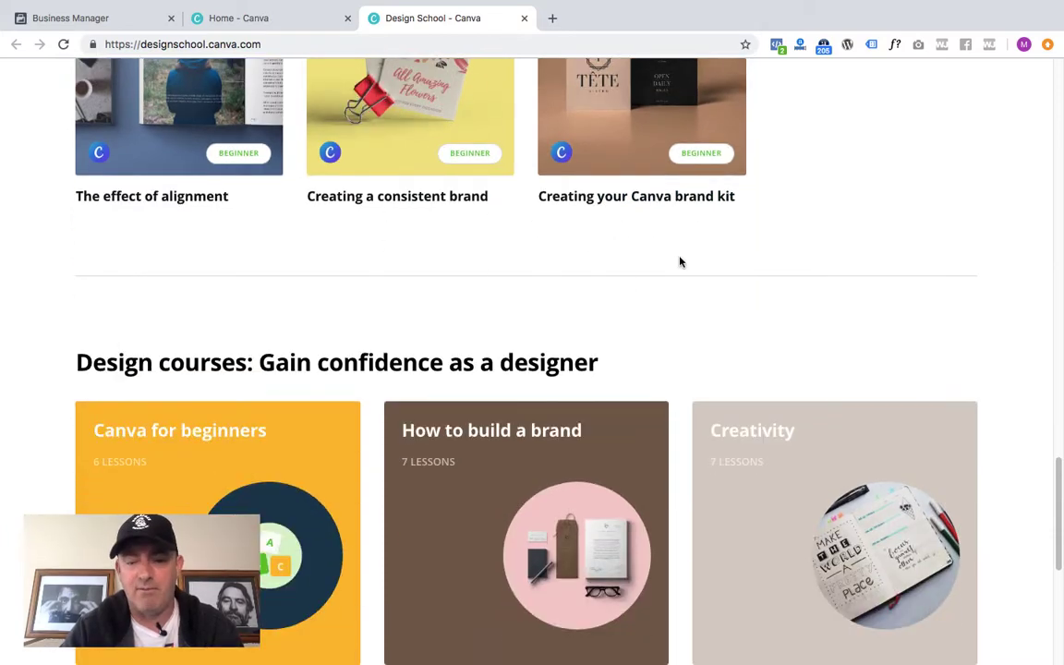
pyautogui.scroll(-1, 638, 312)
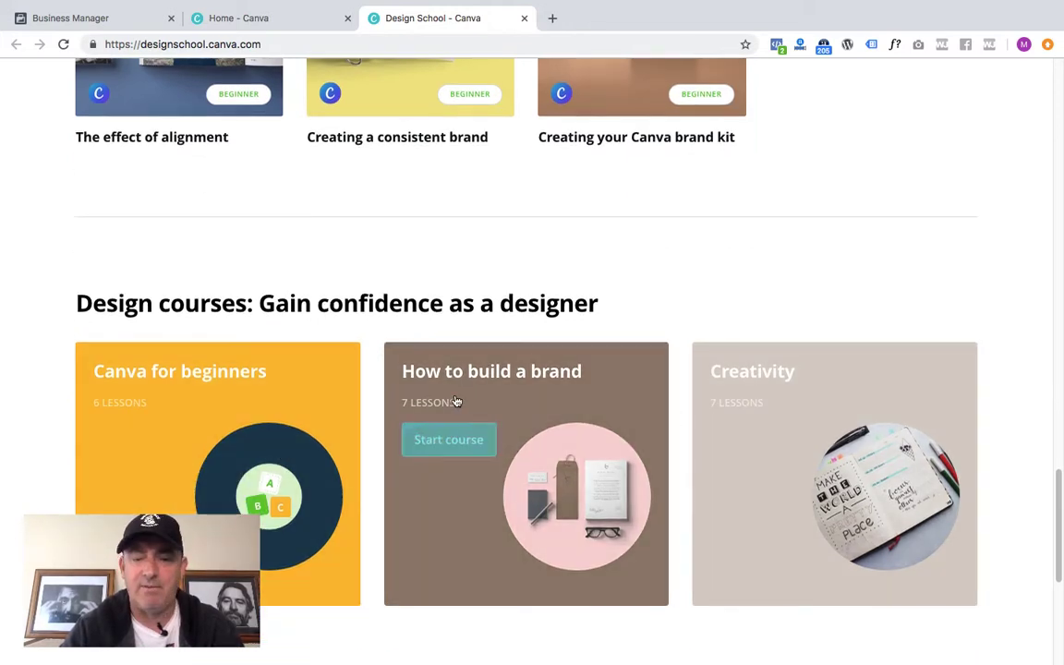
pyautogui.scroll(-5, 471, 411)
pyautogui.scroll(20, 462, 399)
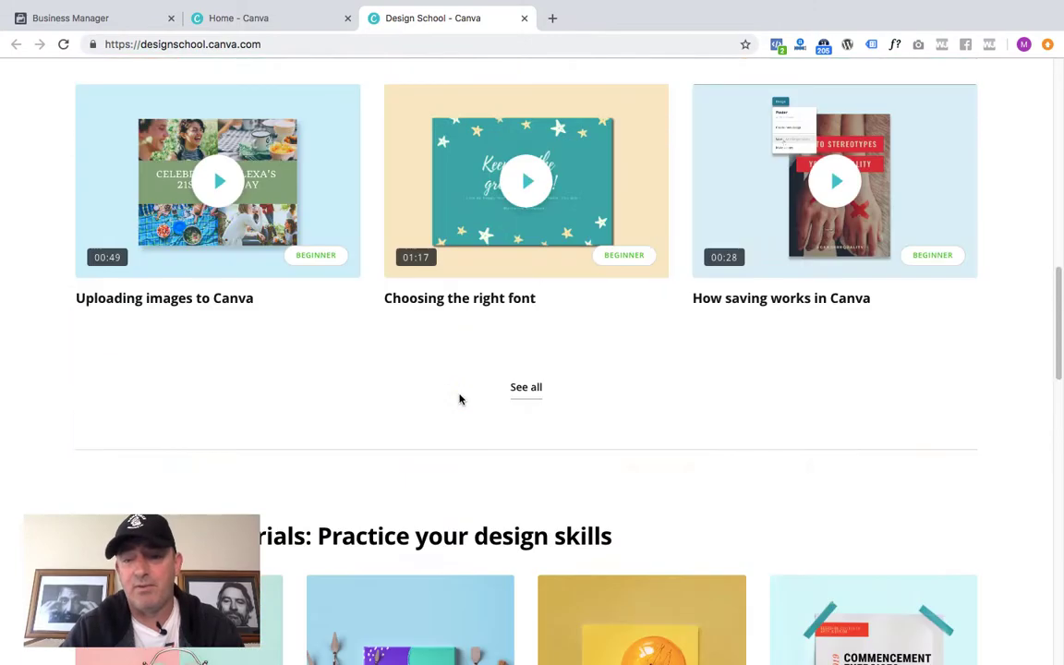
pyautogui.scroll(10, 461, 398)
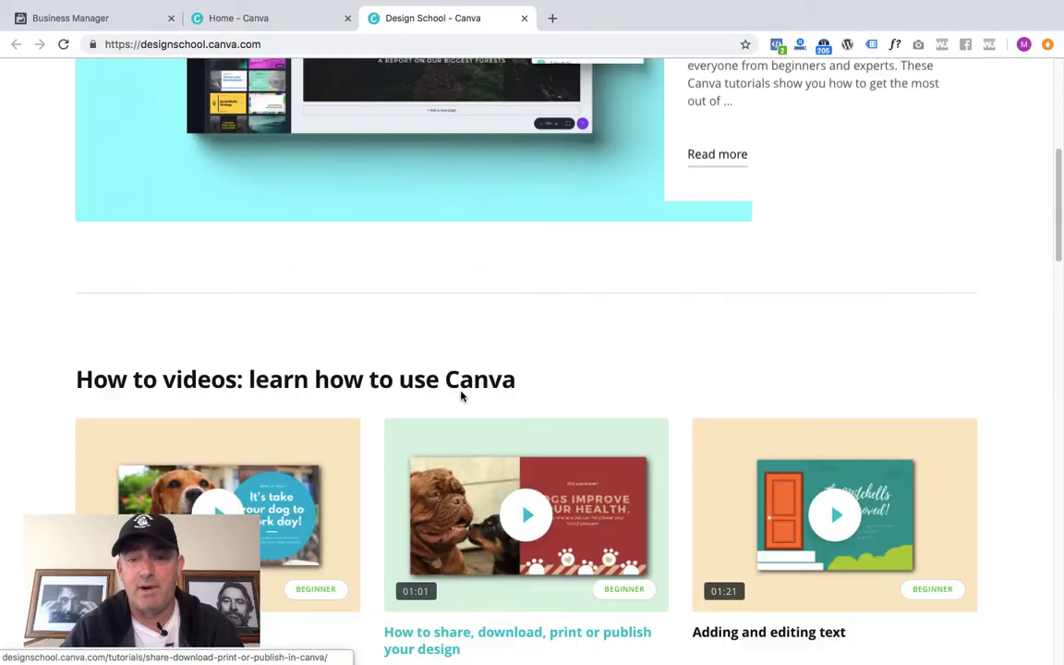
pyautogui.scroll(3, 462, 397)
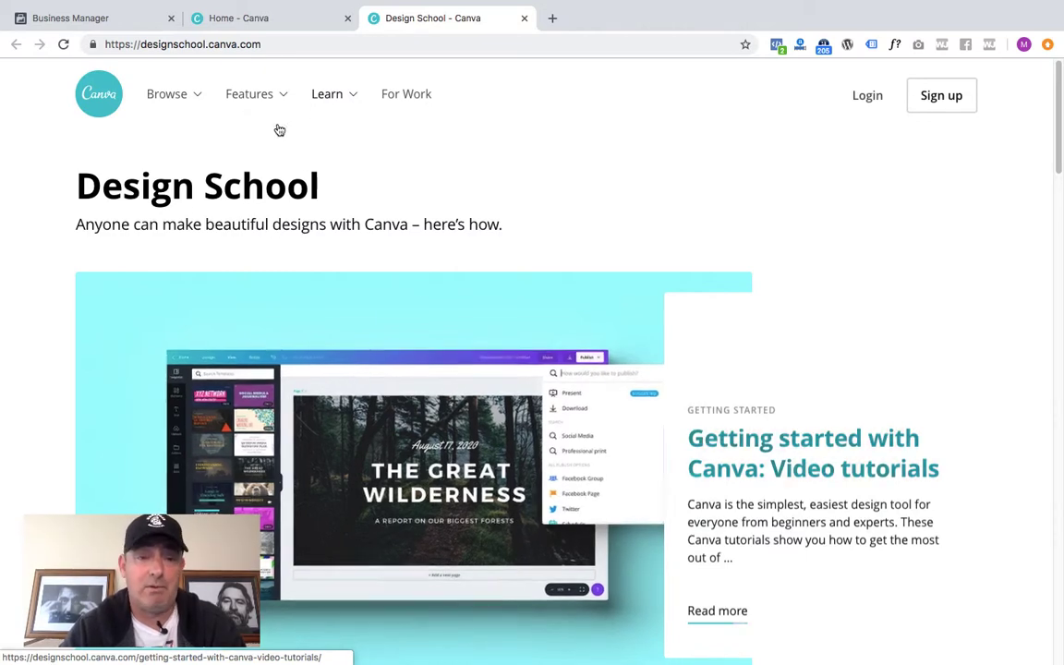
# - Return to the Canva home page, search the design types for Facebook and start a blank Facebook Ad design
pyautogui.click(295, 23)
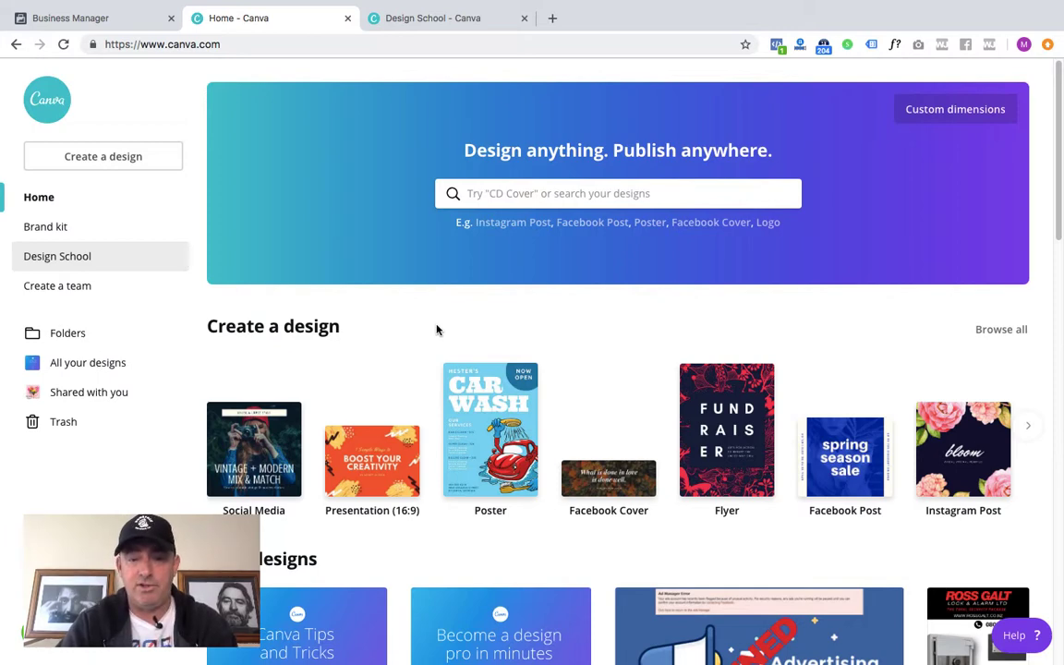
pyautogui.click(495, 195)
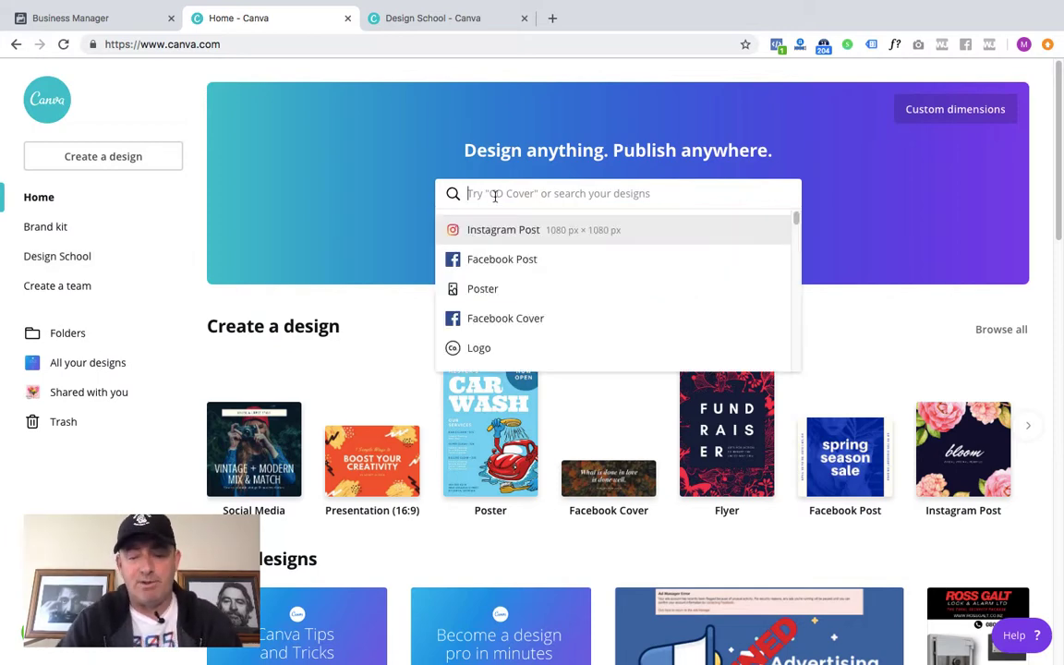
pyautogui.write('Fa')
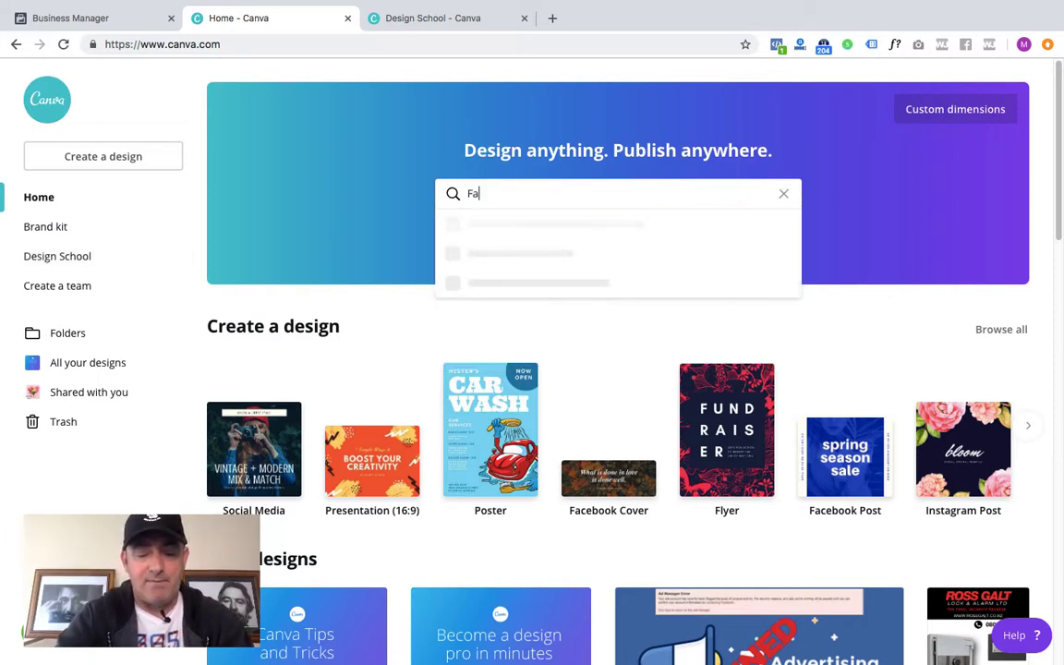
pyautogui.write('ceboo')
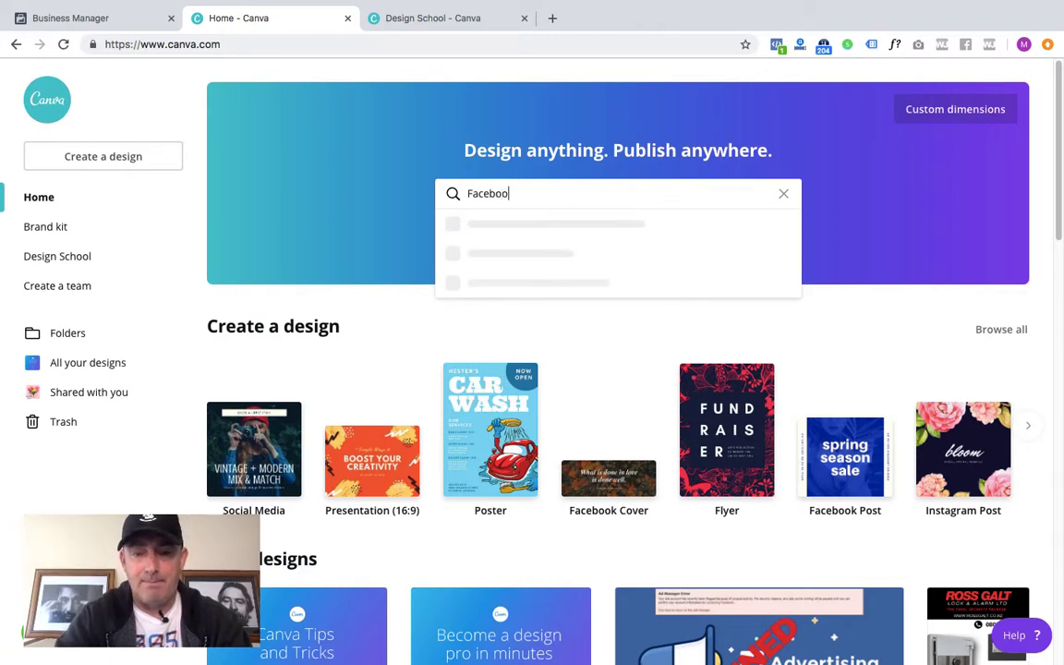
pyautogui.click(503, 231)
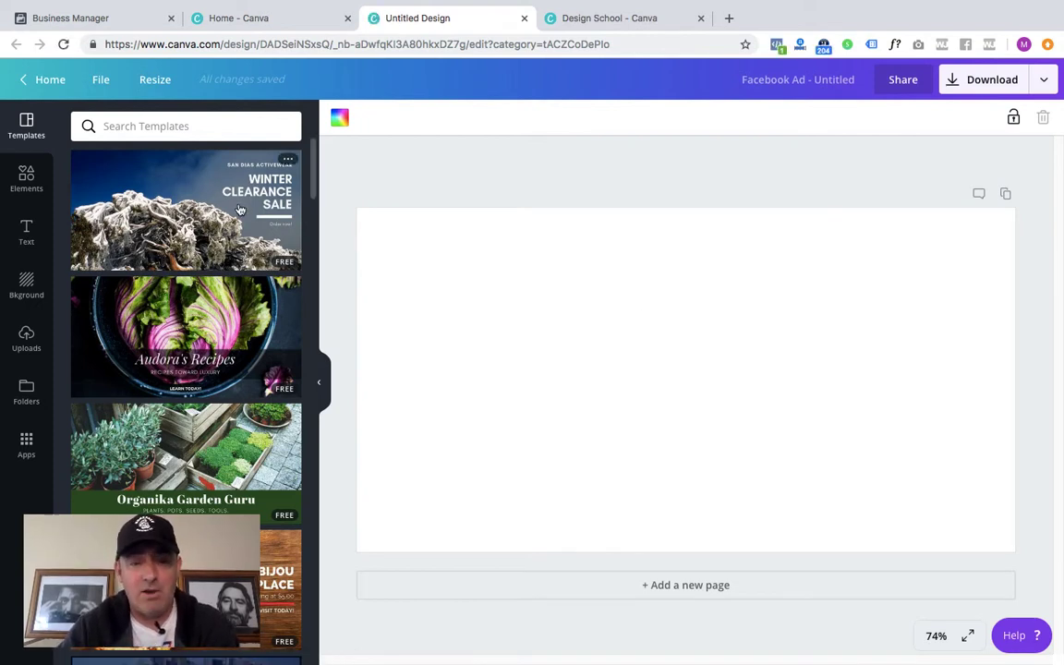
# - Browse the ready-made Facebook Ad templates
pyautogui.scroll(-5, 233, 328)
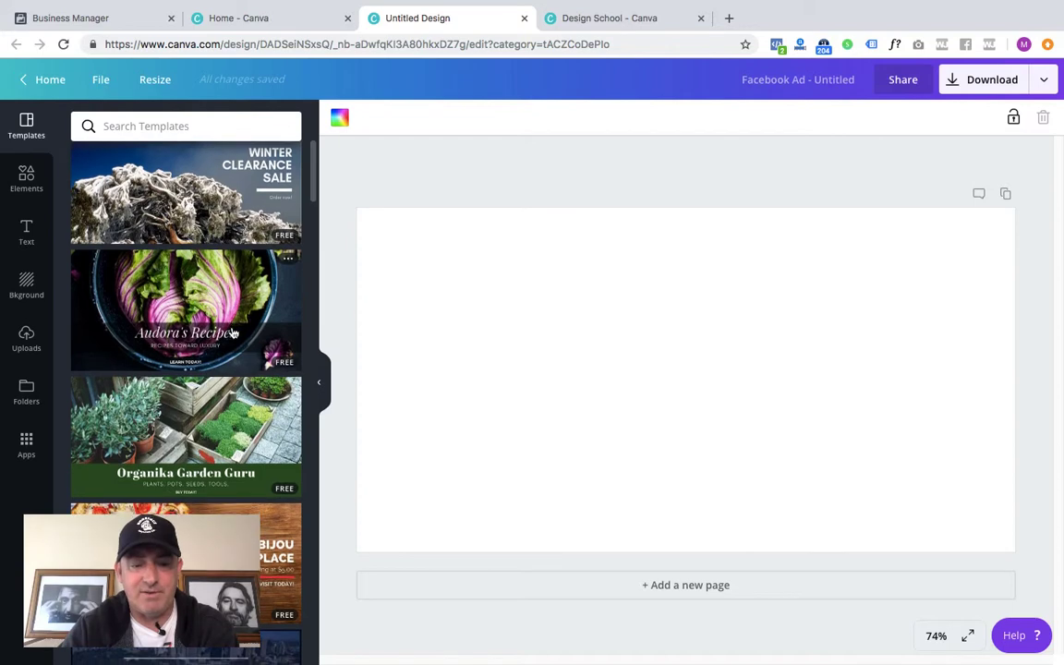
pyautogui.scroll(-5, 232, 332)
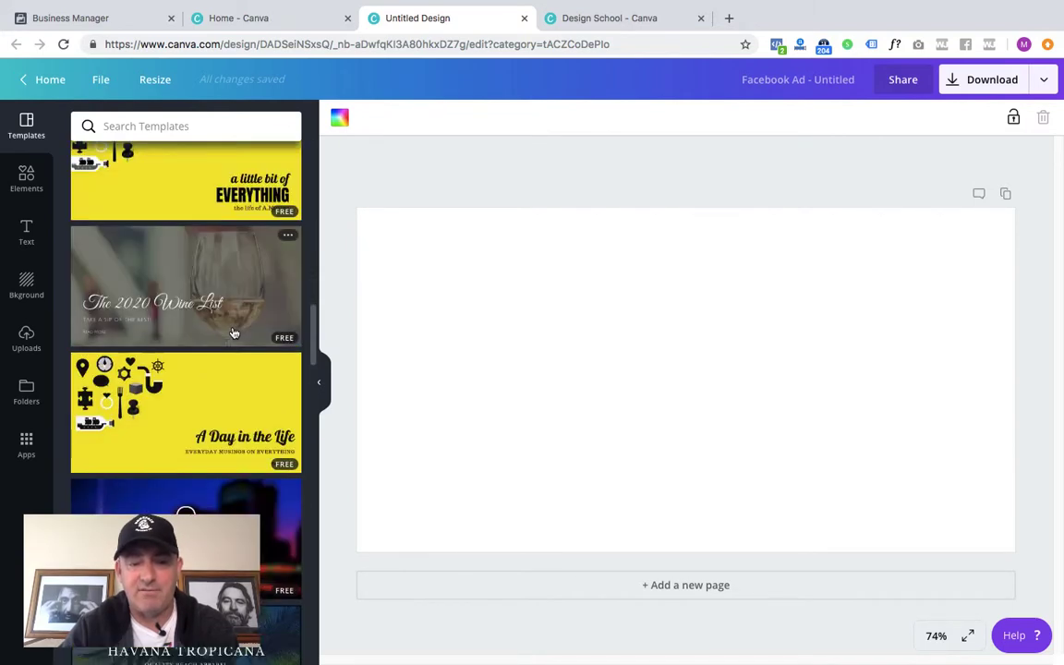
pyautogui.scroll(-5, 233, 332)
pyautogui.scroll(-5, 234, 333)
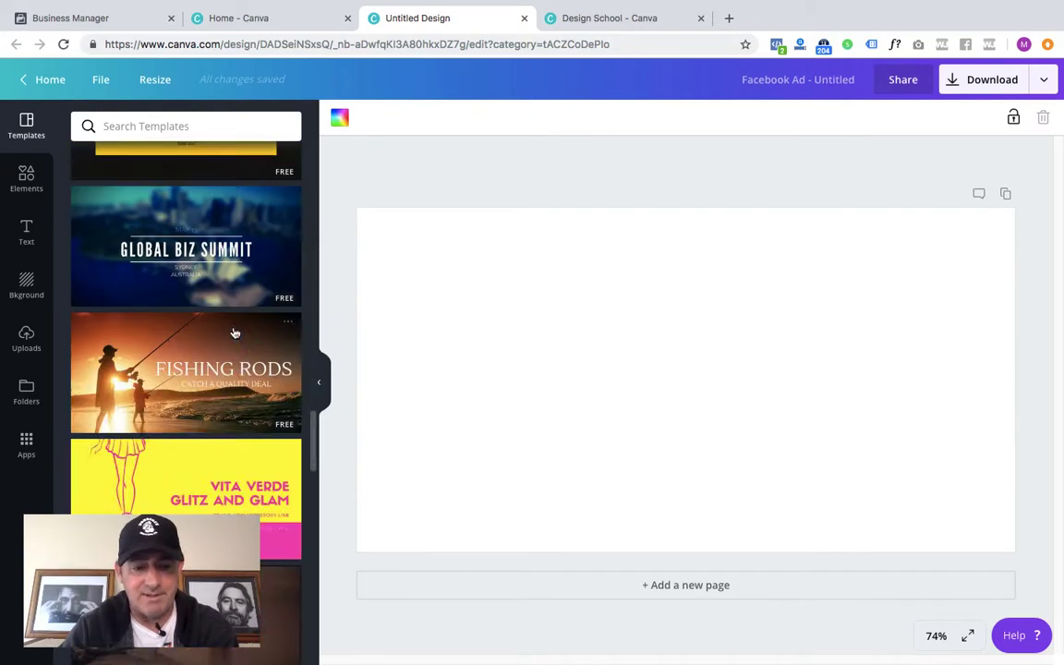
pyautogui.scroll(5, 234, 332)
pyautogui.scroll(5, 233, 333)
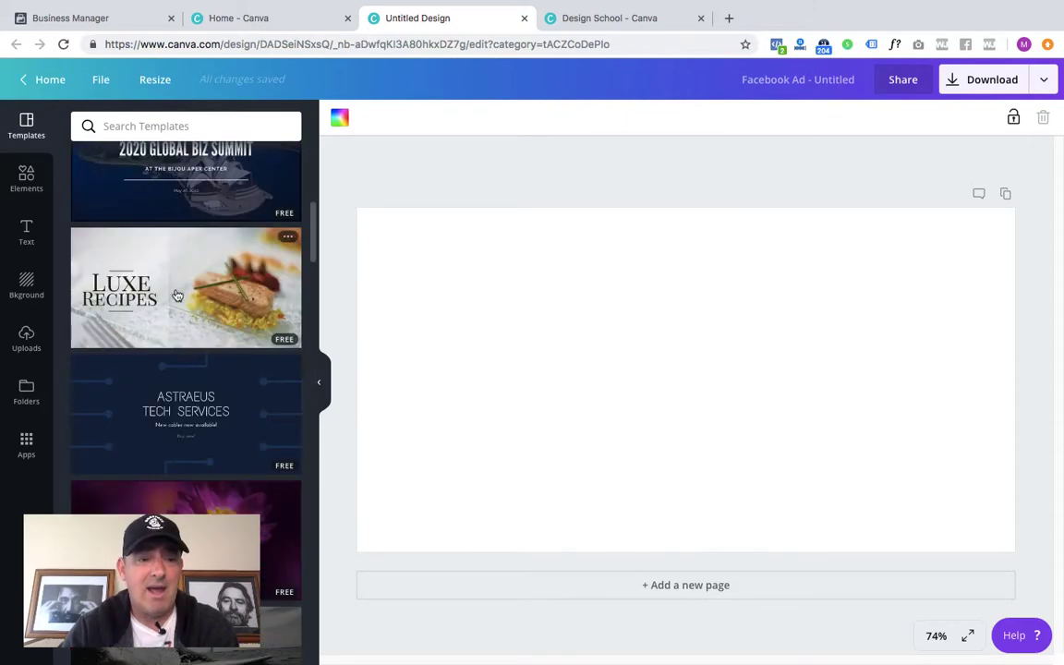
# - Examine the available elements, including the stock photo categories, and the heading, subheading and body text options
pyautogui.click(27, 179)
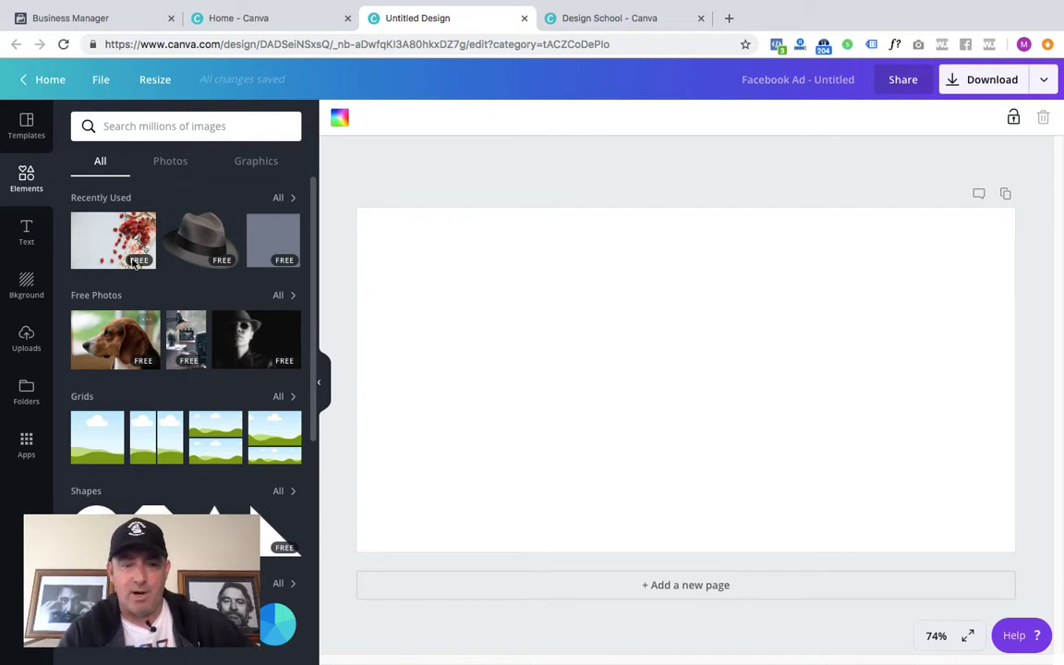
pyautogui.click(166, 163)
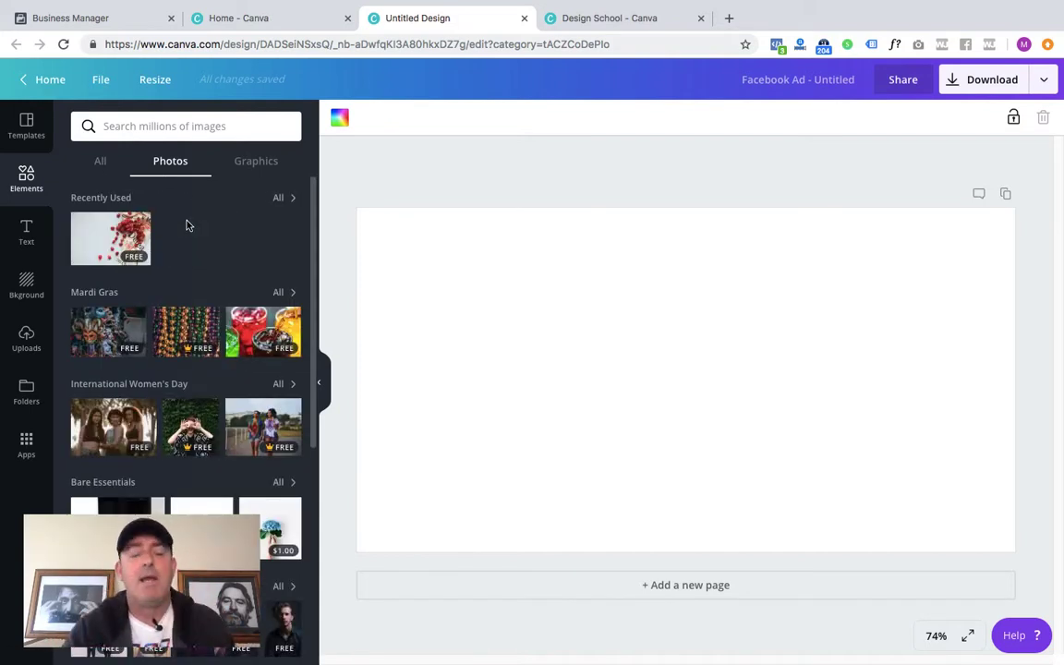
pyautogui.scroll(-3, 187, 296)
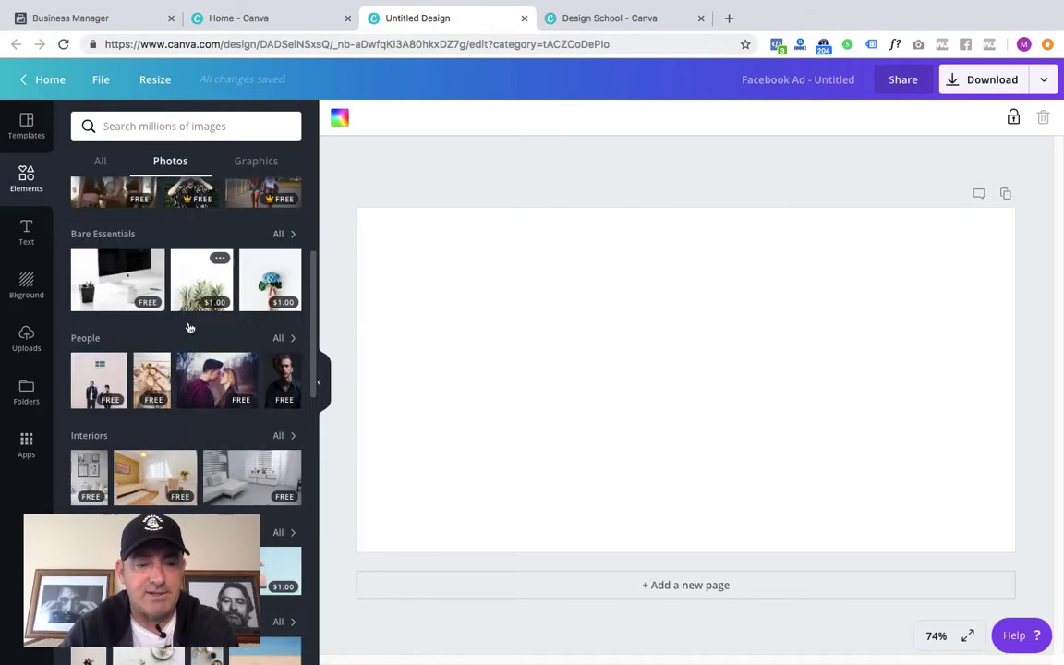
pyautogui.scroll(-1, 192, 322)
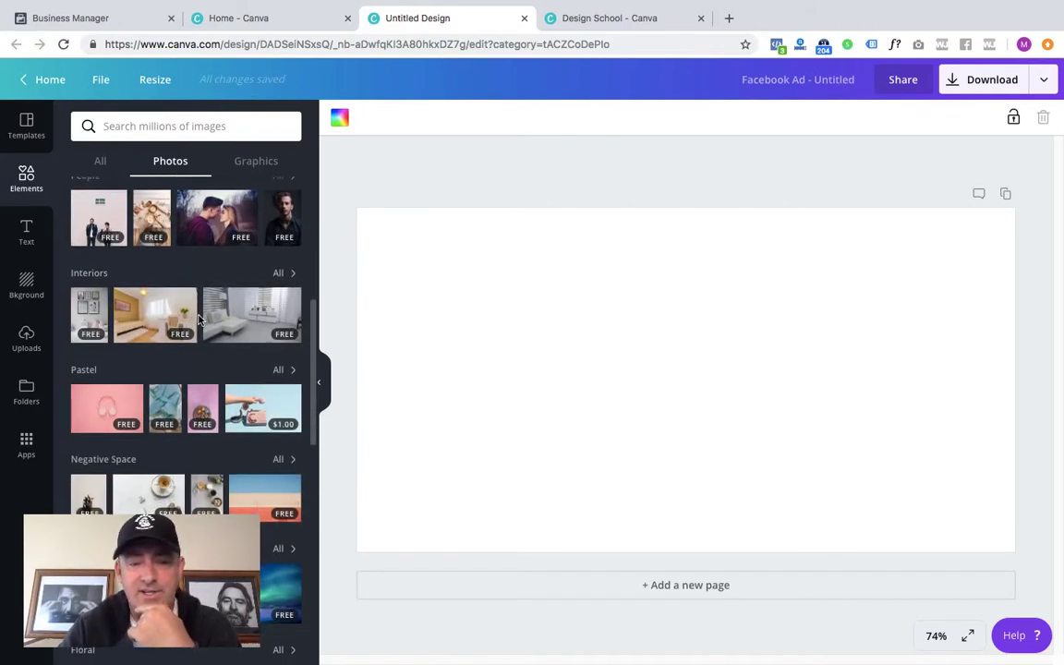
pyautogui.scroll(-1, 198, 320)
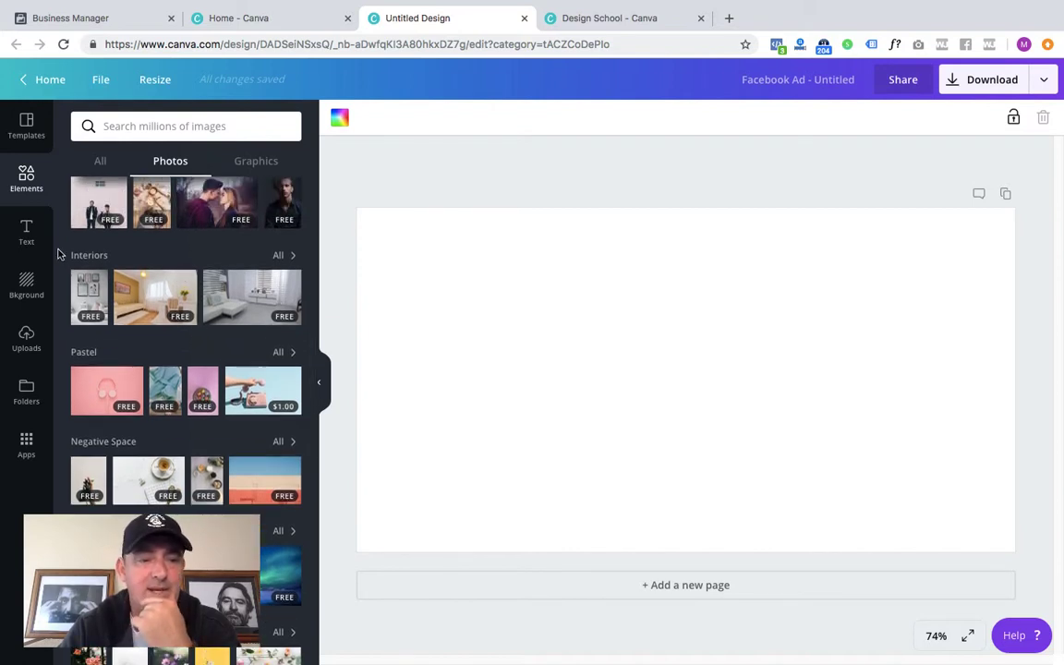
pyautogui.click(25, 230)
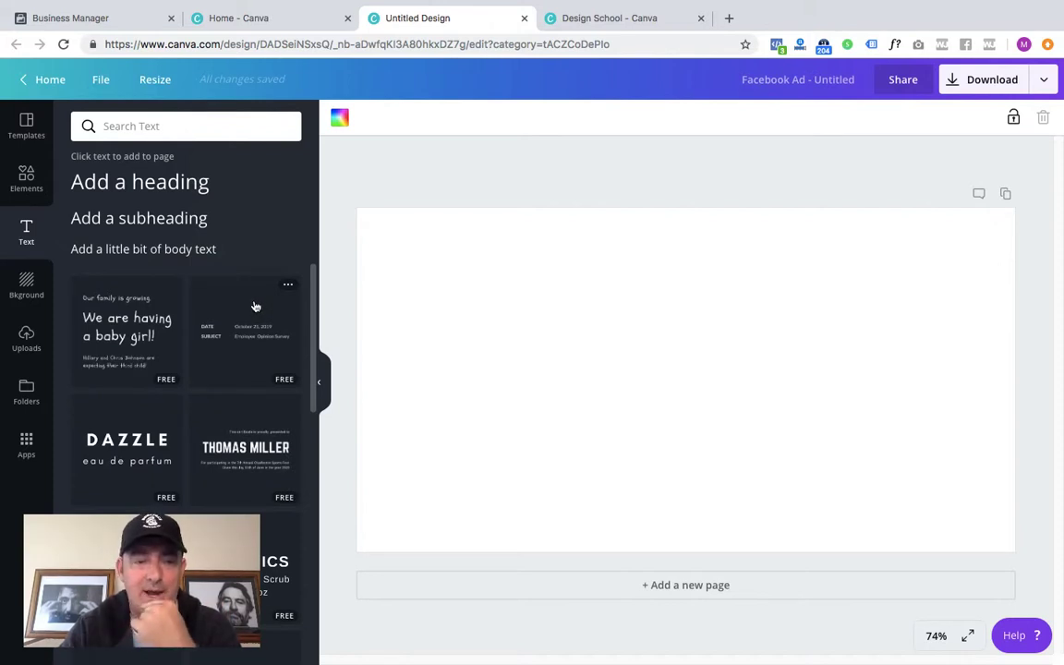
# - Apply the turquoise-to-blue gradient background to the blank ad page
pyautogui.click(26, 285)
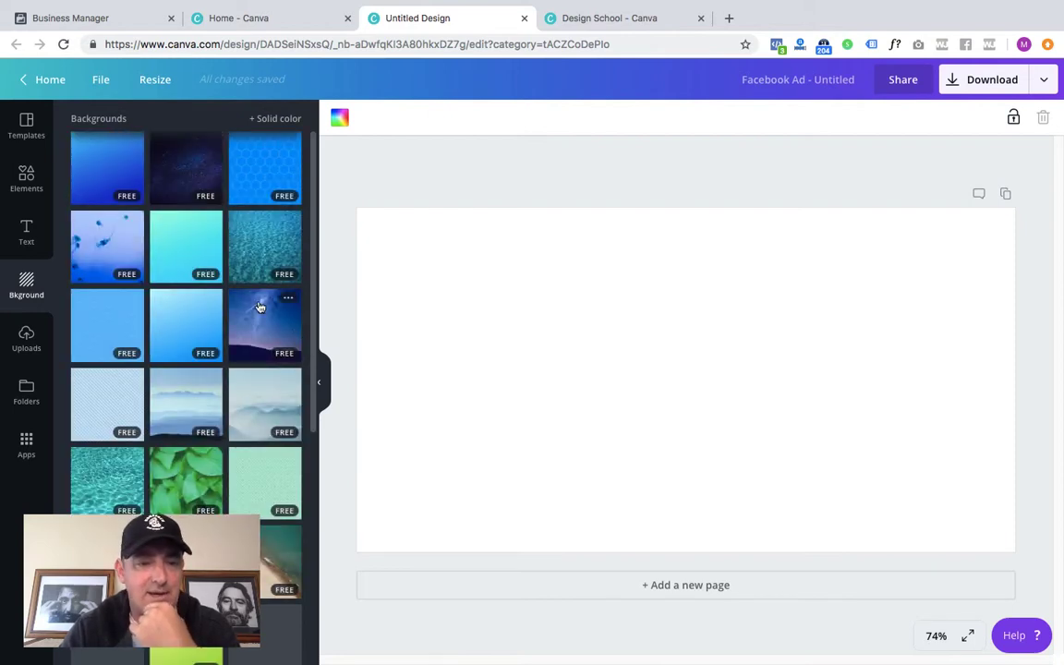
pyautogui.click(178, 245)
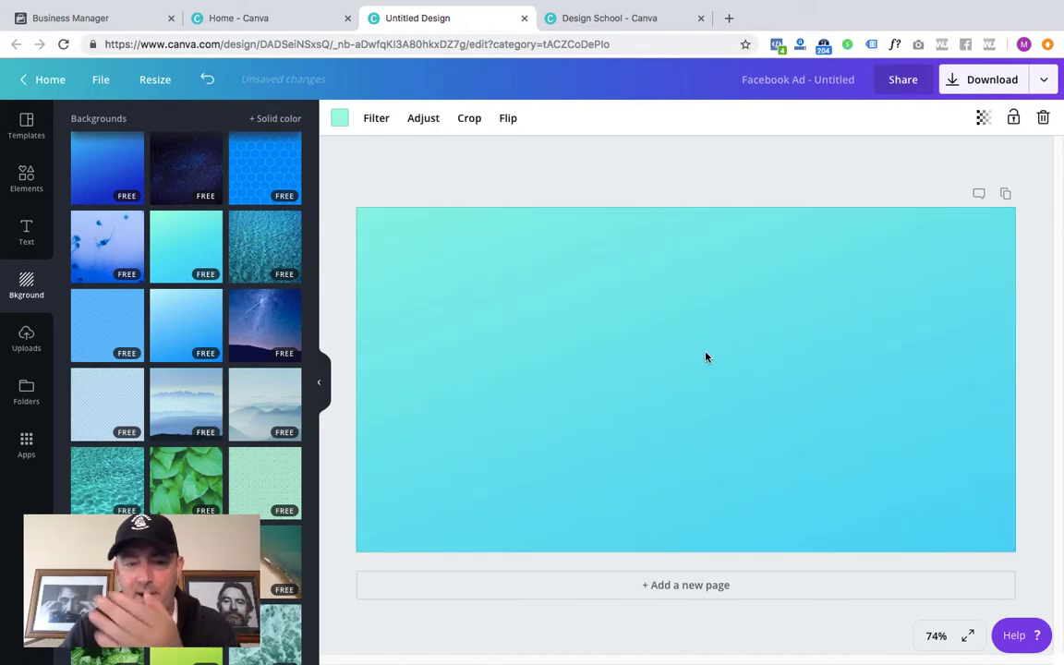
# - Add the uploaded waving cartoon man to the ad and place him in the left half of the page
pyautogui.click(27, 340)
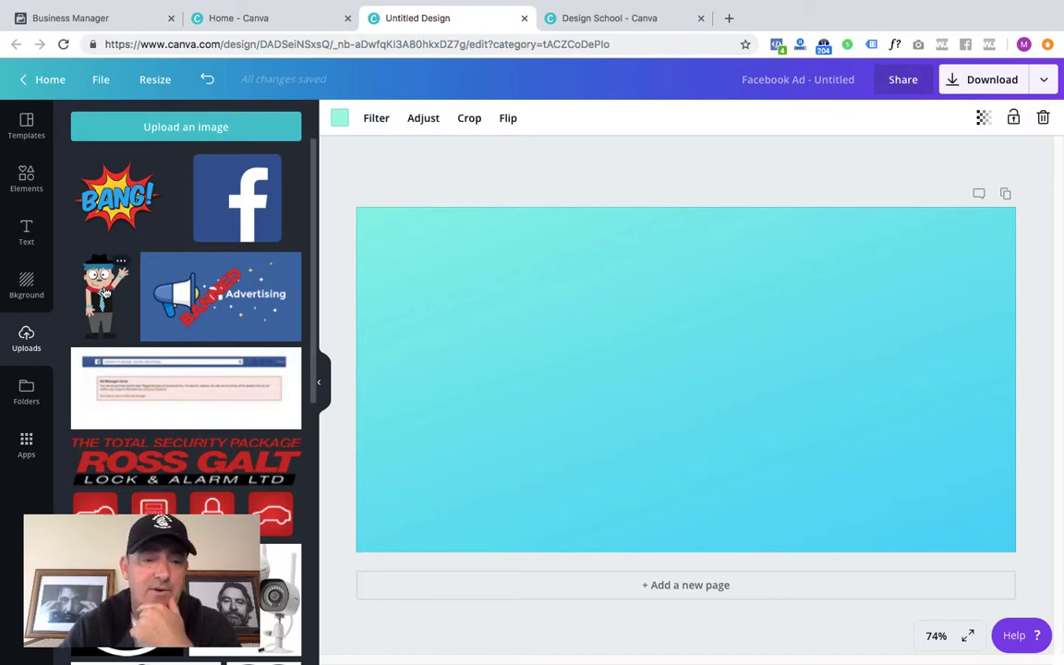
pyautogui.click(137, 302)
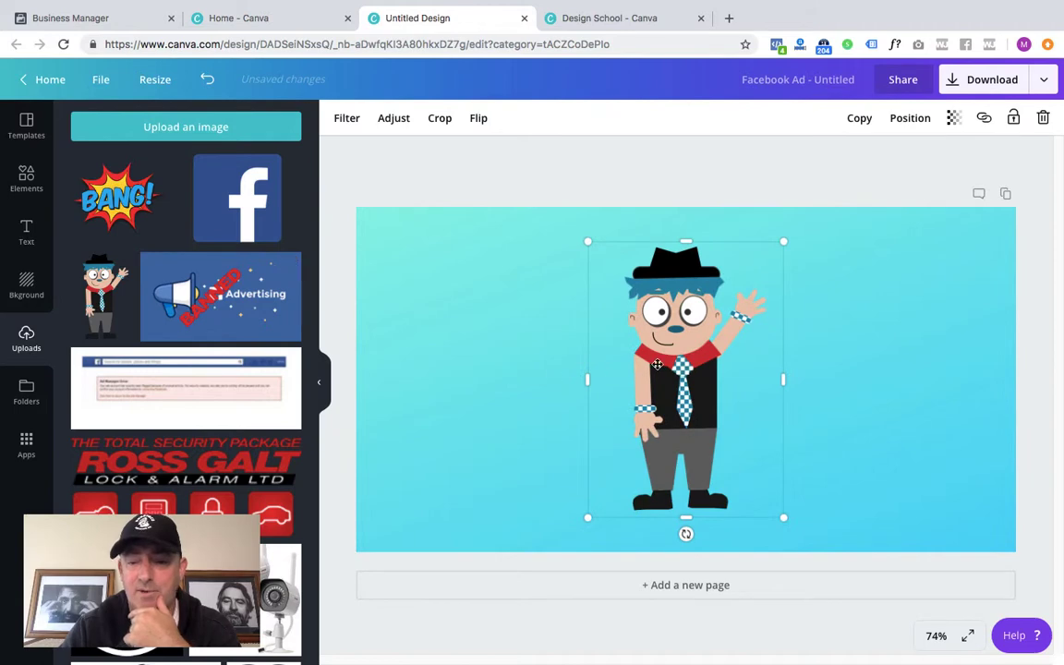
pyautogui.moveTo(632, 369); pyautogui.dragTo(504, 369)
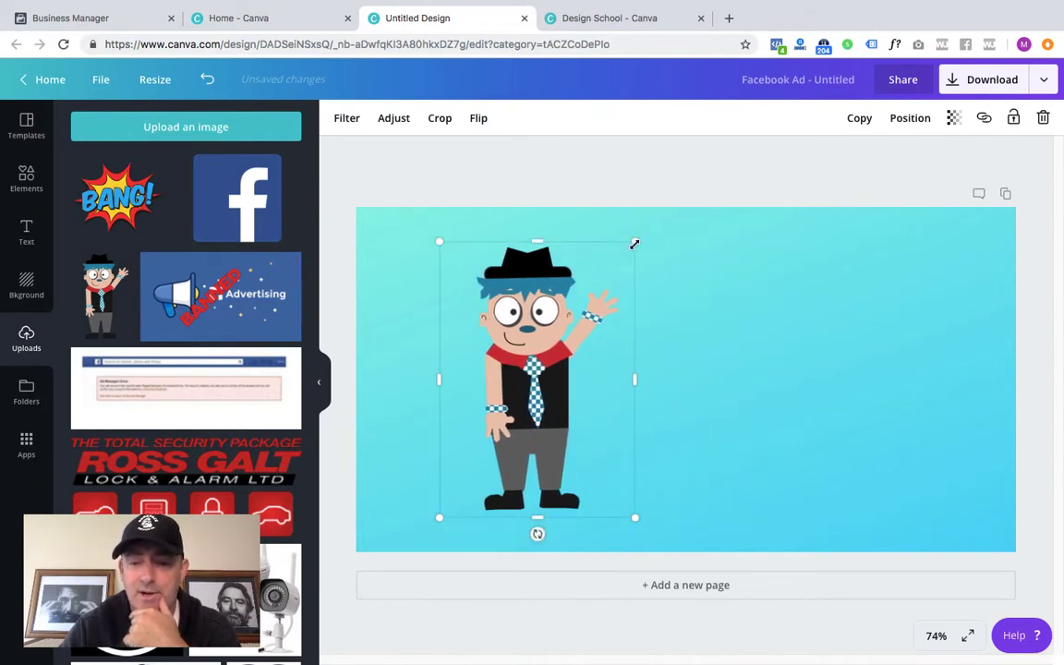
# - Enlarge the cartoon man to nearly the full page height and place him in the left half with his feet at the bottom edge
pyautogui.moveTo(656, 227); pyautogui.dragTo(670, 220)
pyautogui.moveTo(627, 306); pyautogui.dragTo(577, 344)
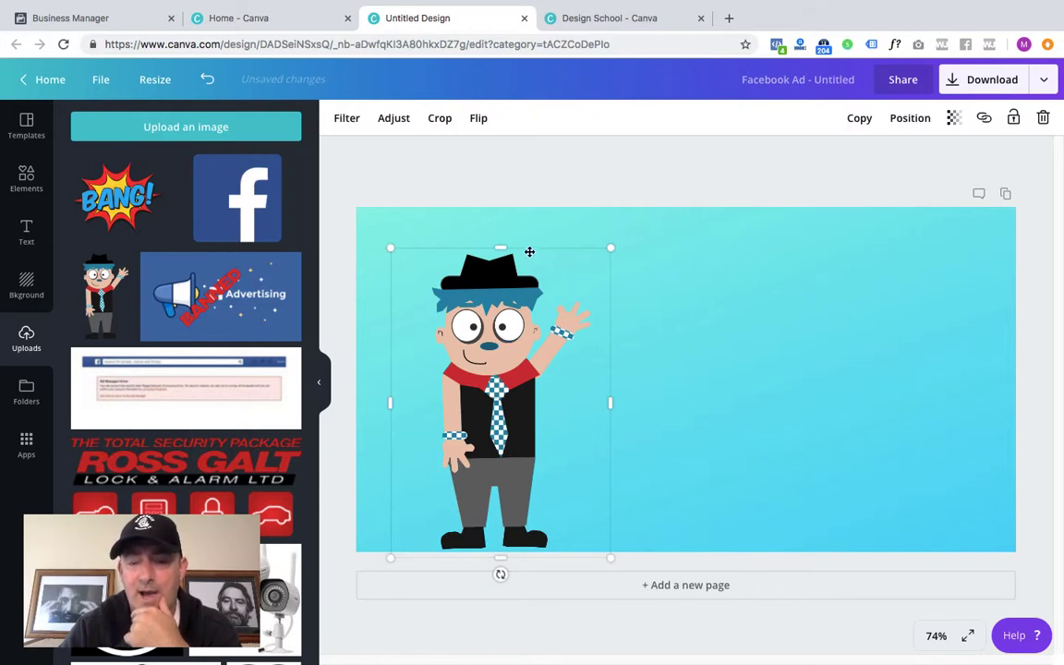
pyautogui.moveTo(501, 245)
pyautogui.mouseDown()
pyautogui.moveTo(505, 291)
pyautogui.moveTo(502, 249)
pyautogui.mouseUp()
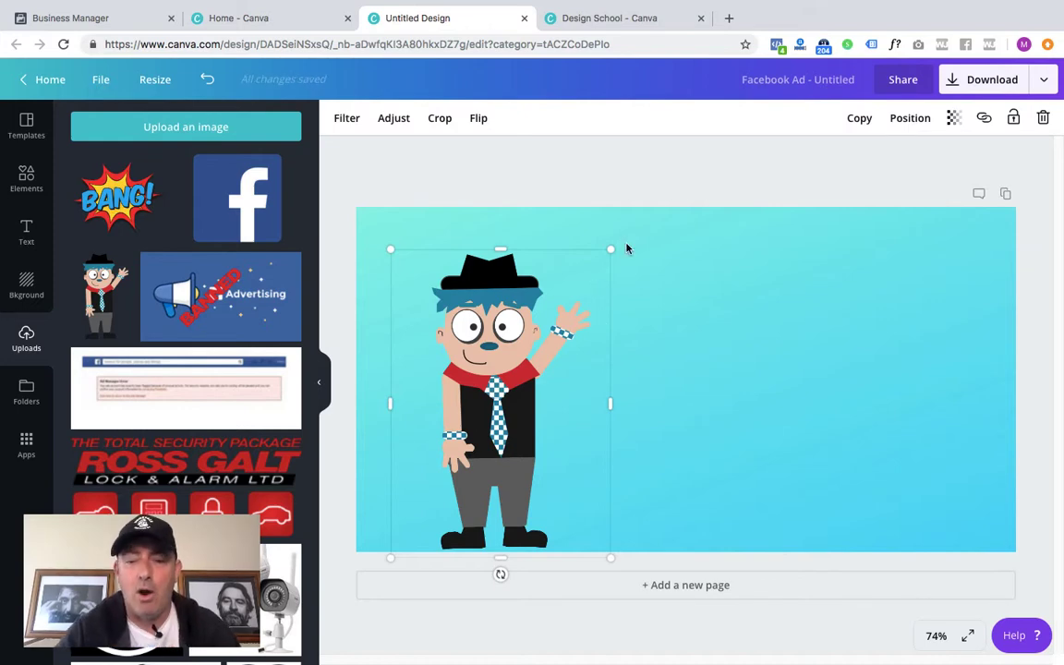
pyautogui.moveTo(613, 249); pyautogui.dragTo(582, 236)
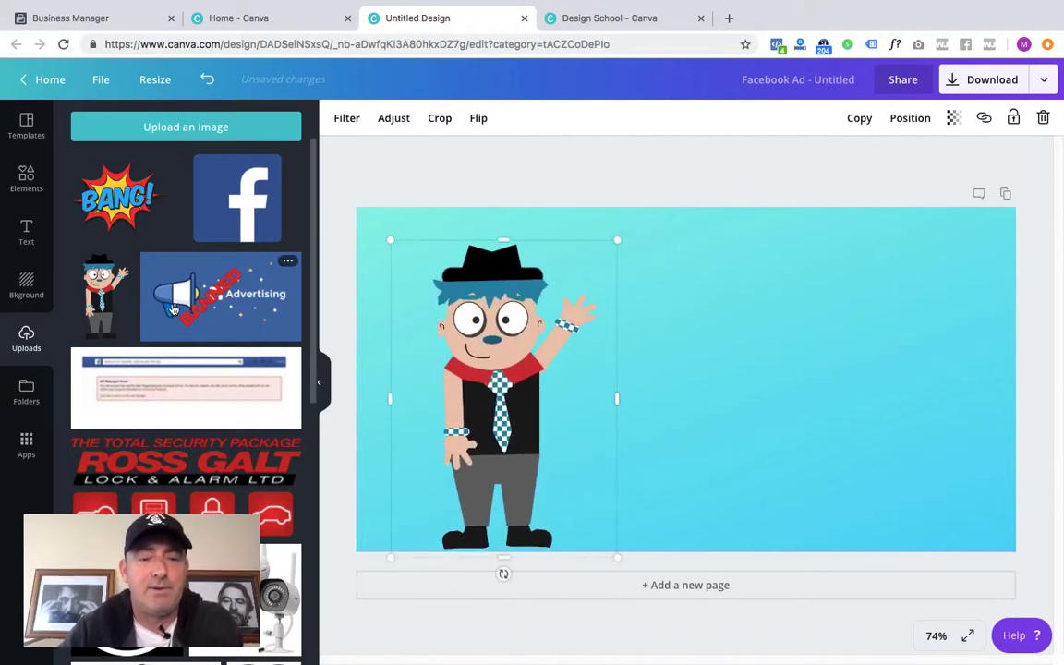
# - Add the uploaded Facebook logo, shrink it and place it in the upper-right corner of the ad
pyautogui.click(234, 201)
pyautogui.moveTo(672, 323); pyautogui.dragTo(815, 342)
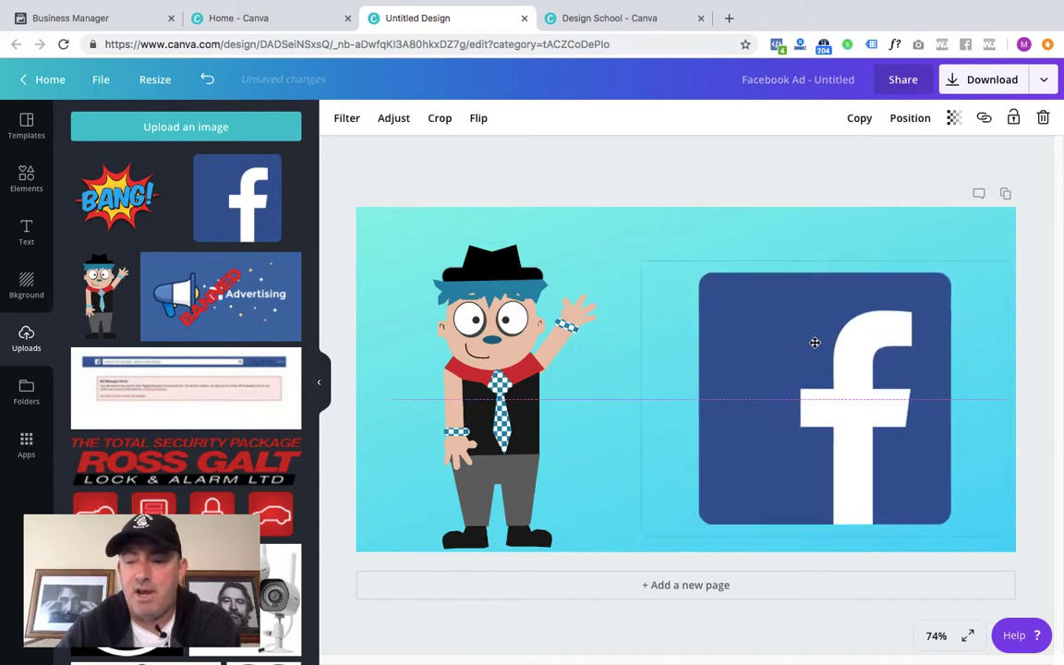
pyautogui.moveTo(702, 301); pyautogui.dragTo(793, 373)
pyautogui.moveTo(884, 456); pyautogui.dragTo(893, 299)
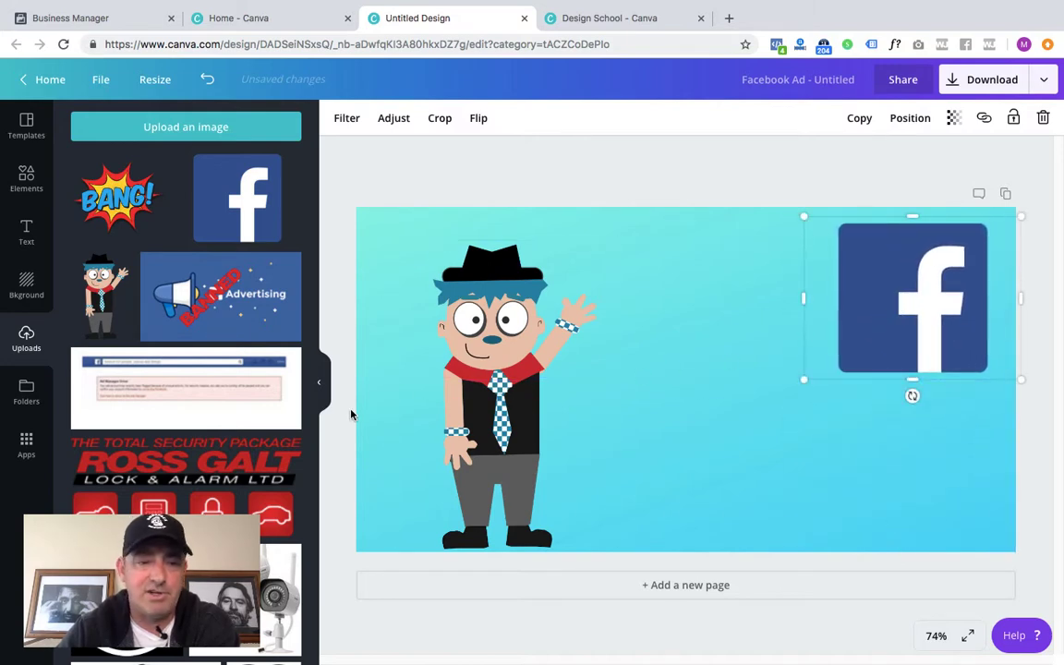
# - Add the uploaded BANG! graphic and place it between the cartoon man and the Facebook logo
pyautogui.click(116, 194)
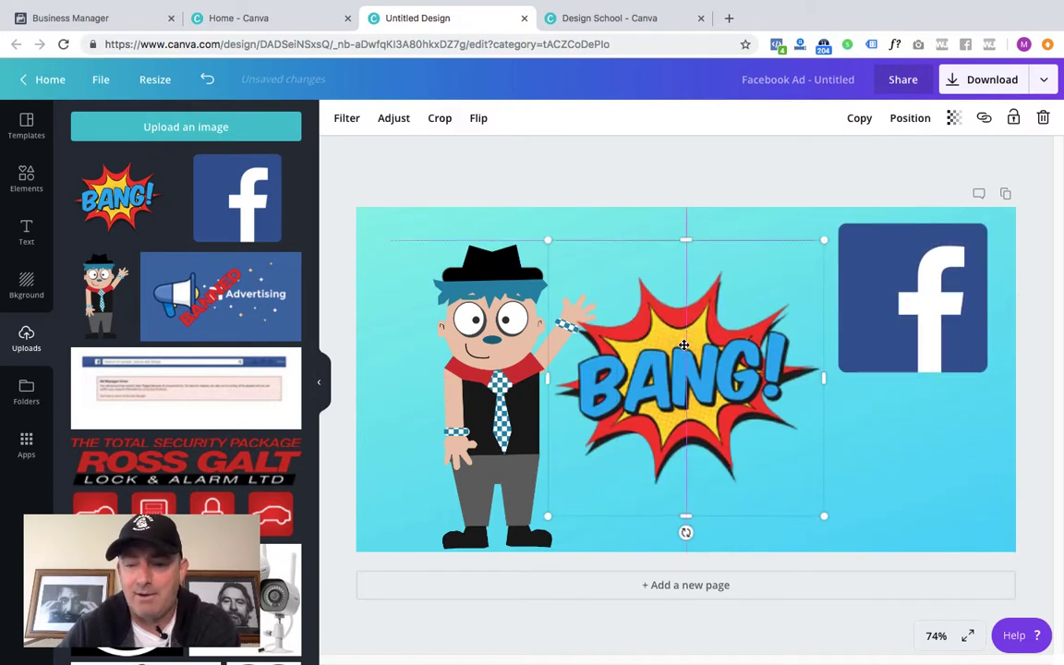
pyautogui.moveTo(675, 340)
pyautogui.mouseDown()
pyautogui.moveTo(686, 308)
pyautogui.moveTo(688, 328)
pyautogui.mouseUp()
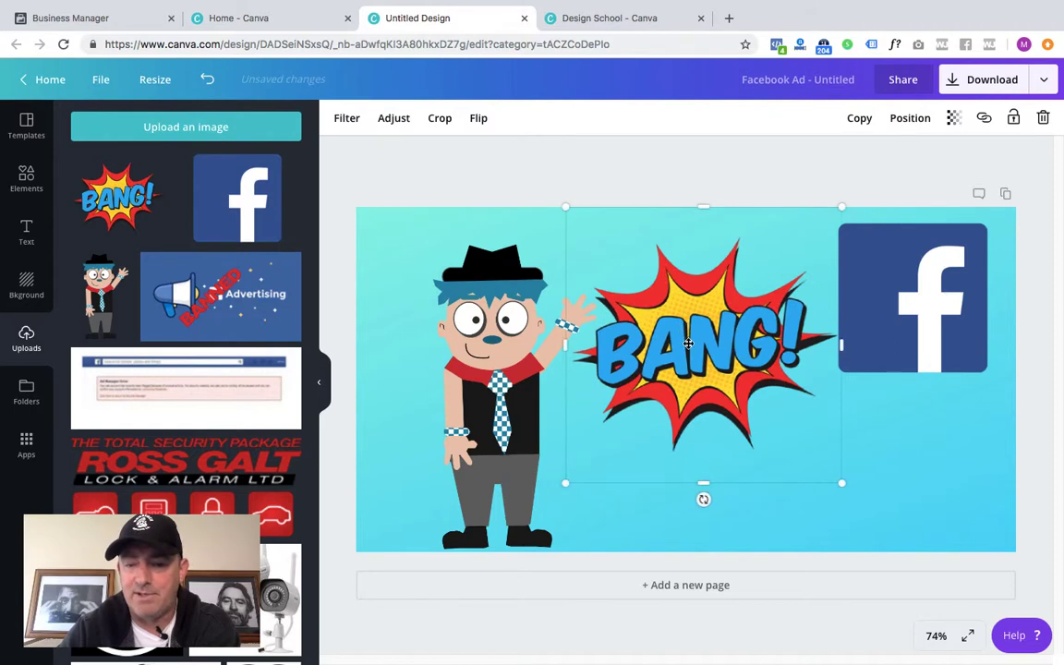
pyautogui.click(902, 449)
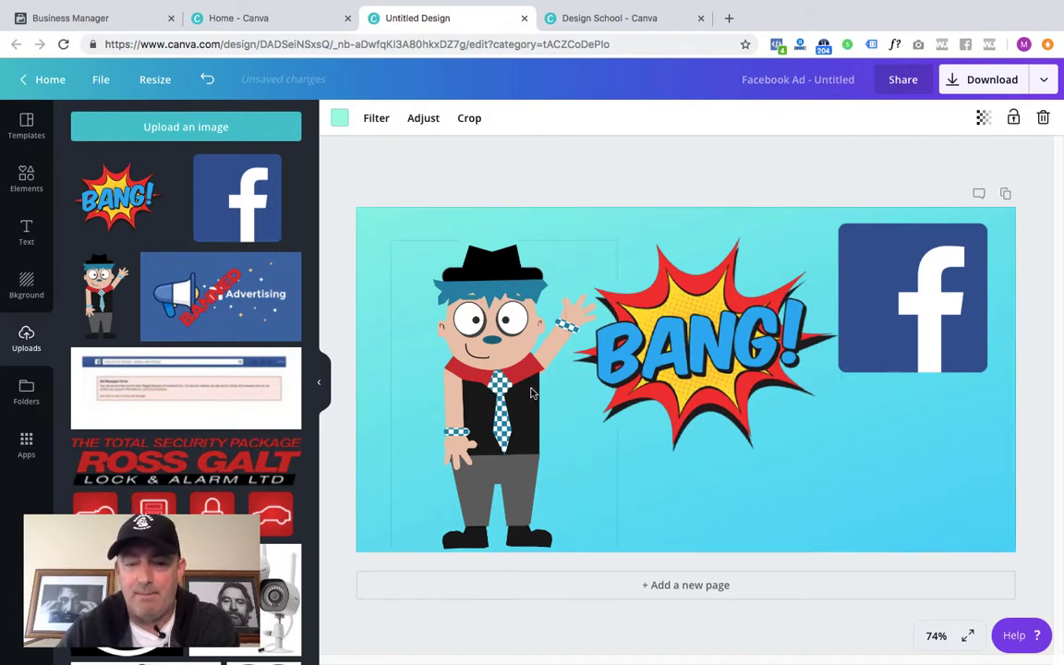
# - Rearrange the graphics with the man partly off the page's lower-left corner, the Facebook logo at the lower right and BANG! overlapping the logo
pyautogui.moveTo(513, 381); pyautogui.dragTo(418, 431)
pyautogui.moveTo(671, 349); pyautogui.dragTo(604, 330)
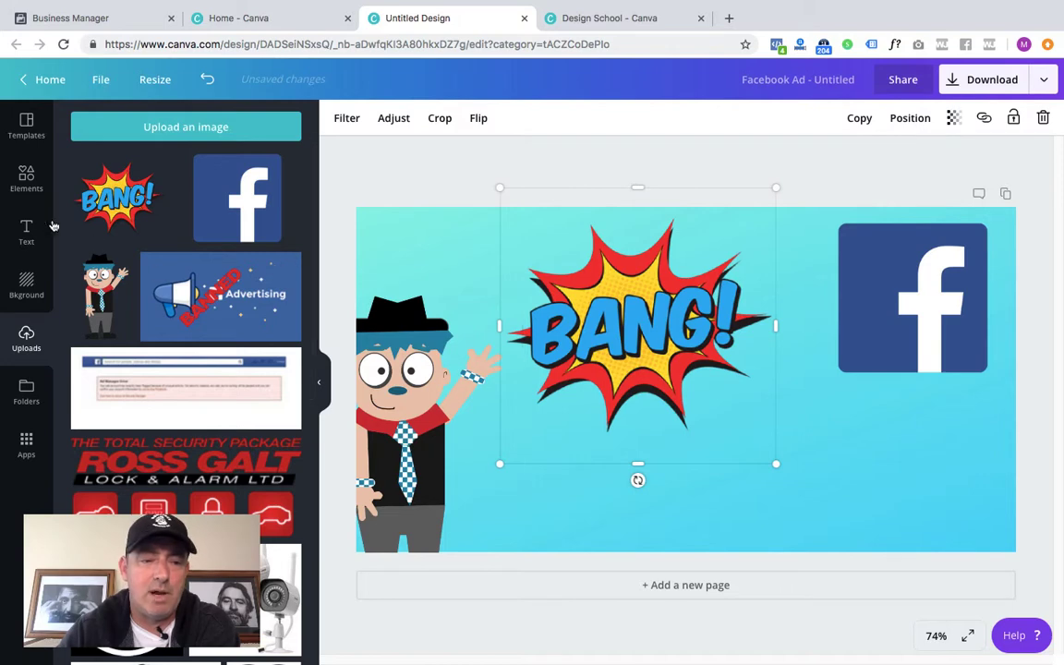
pyautogui.click(26, 231)
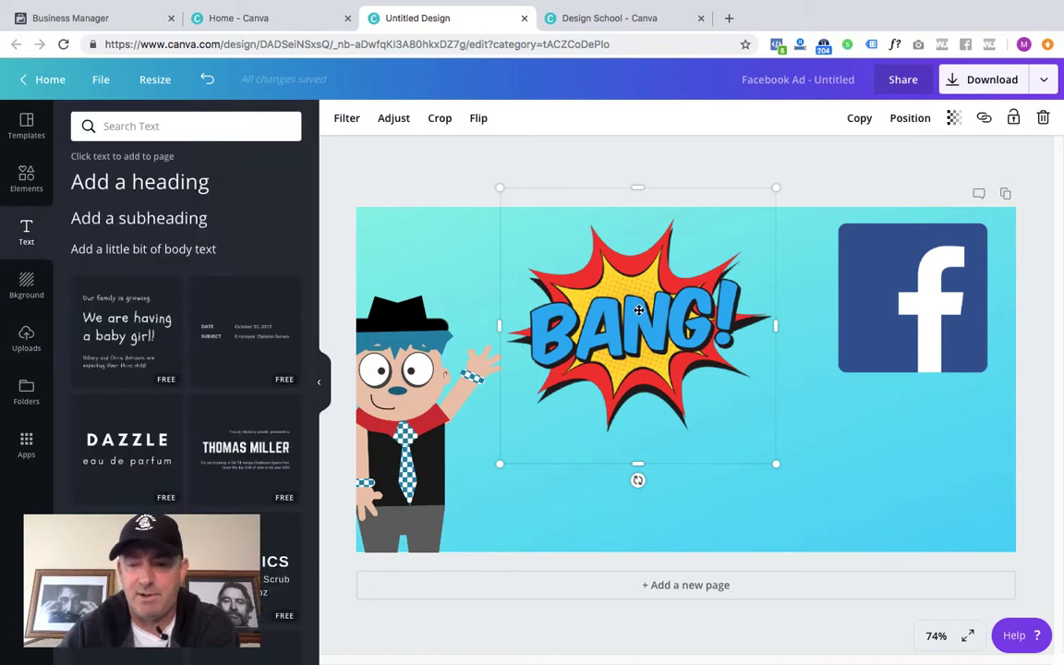
pyautogui.moveTo(638, 306); pyautogui.dragTo(650, 420)
pyautogui.moveTo(872, 290); pyautogui.dragTo(870, 450)
pyautogui.moveTo(762, 432); pyautogui.dragTo(911, 343)
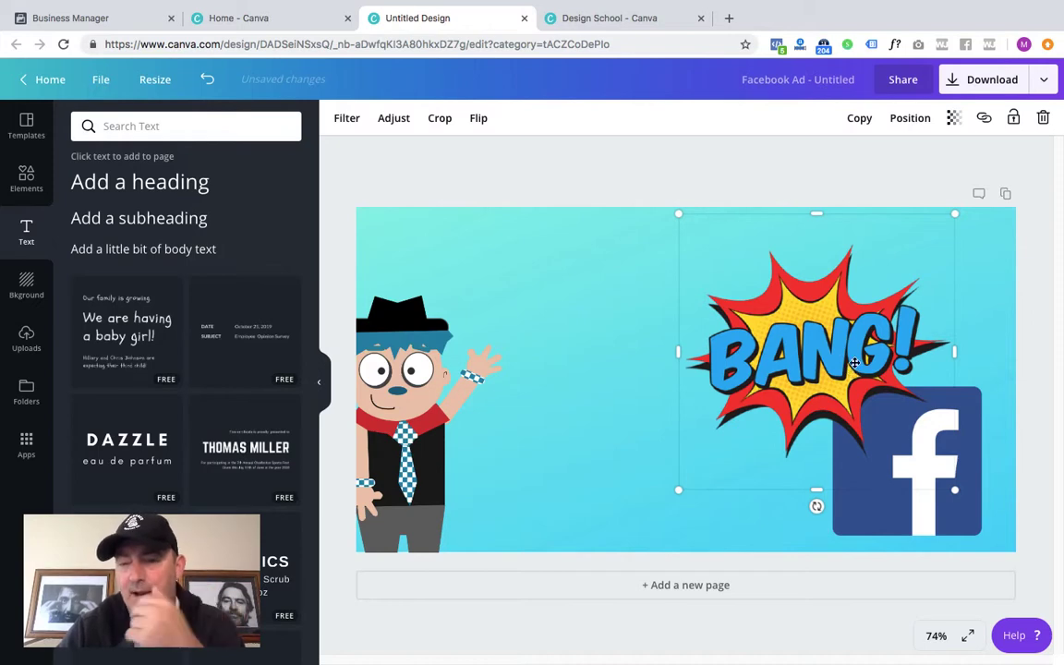
# - Send the BANG! graphic backward behind the Facebook logo
pyautogui.click(907, 120)
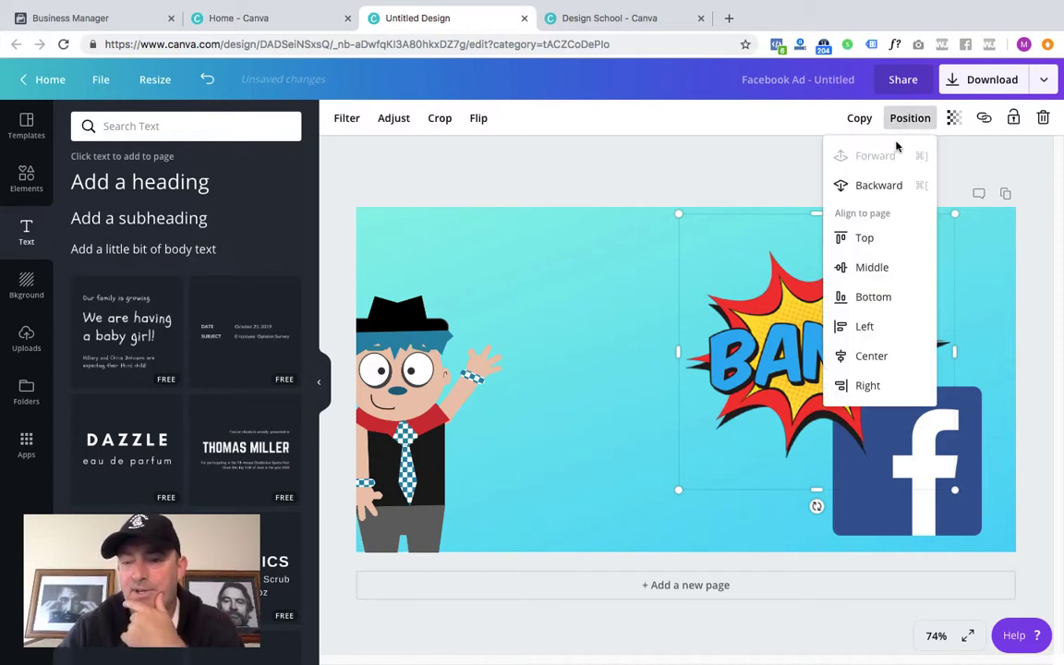
pyautogui.click(879, 188)
pyautogui.click(661, 450)
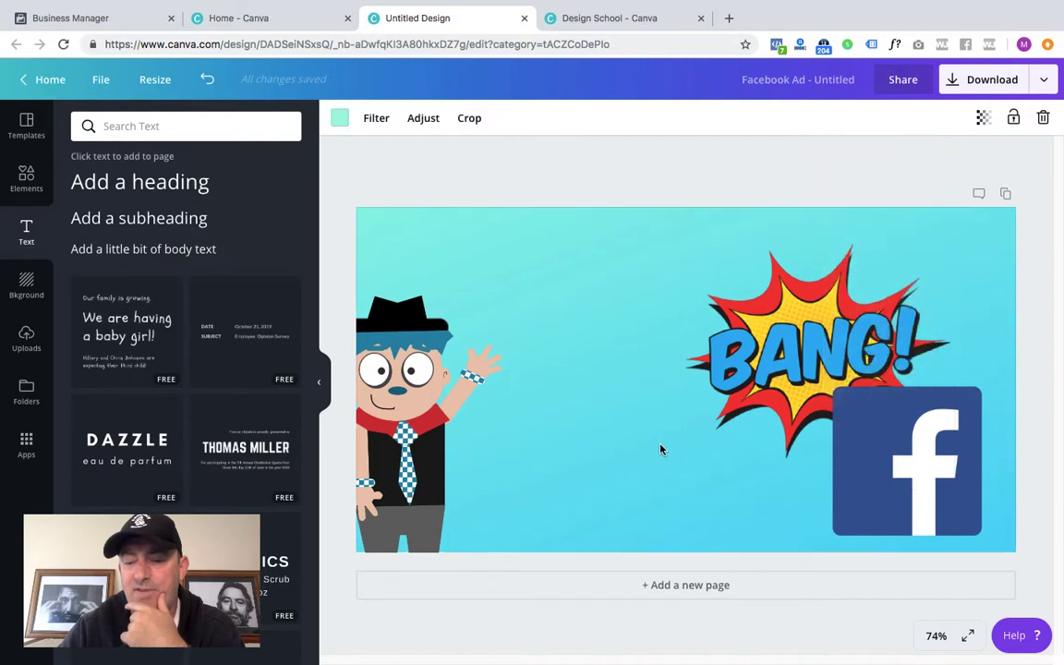
# - Send the Facebook logo backward behind the BANG! graphic
pyautogui.click(885, 441)
pyautogui.click(907, 118)
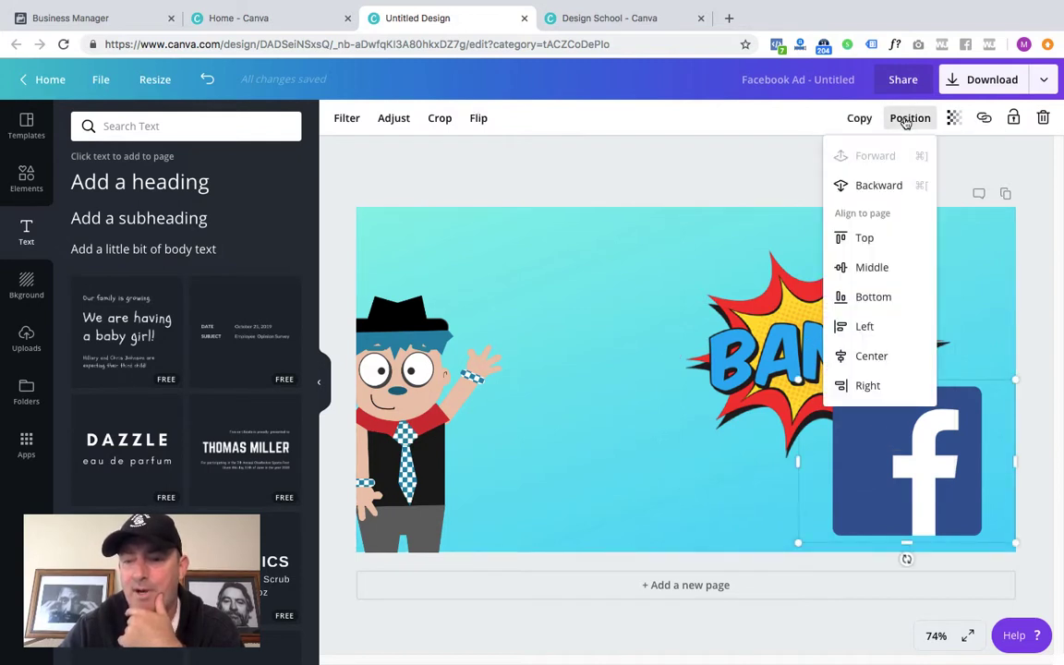
pyautogui.click(874, 188)
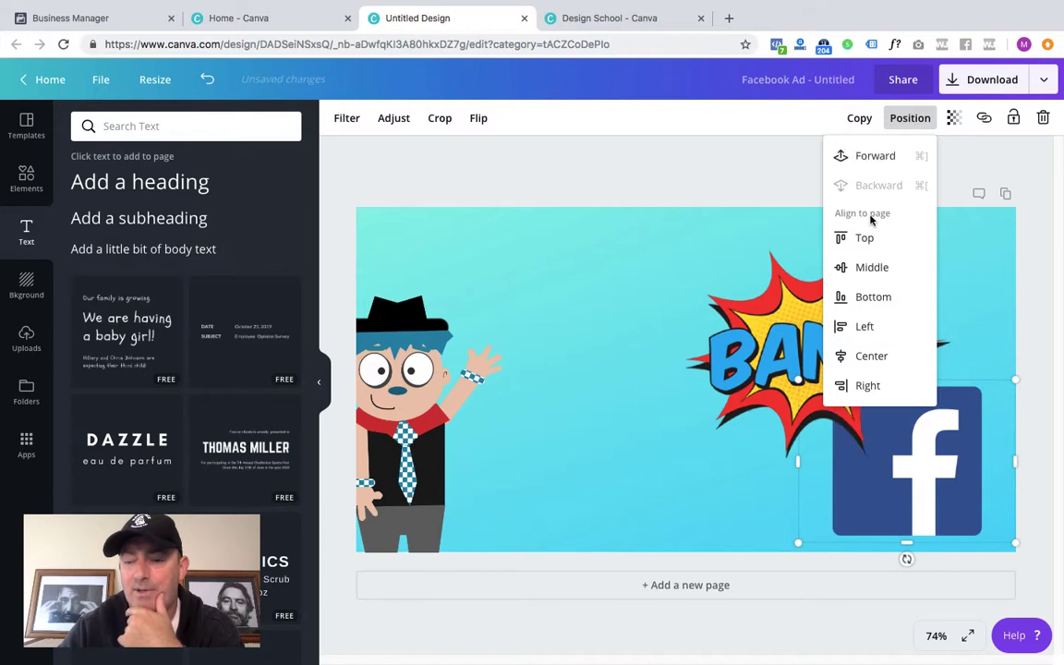
pyautogui.click(800, 359)
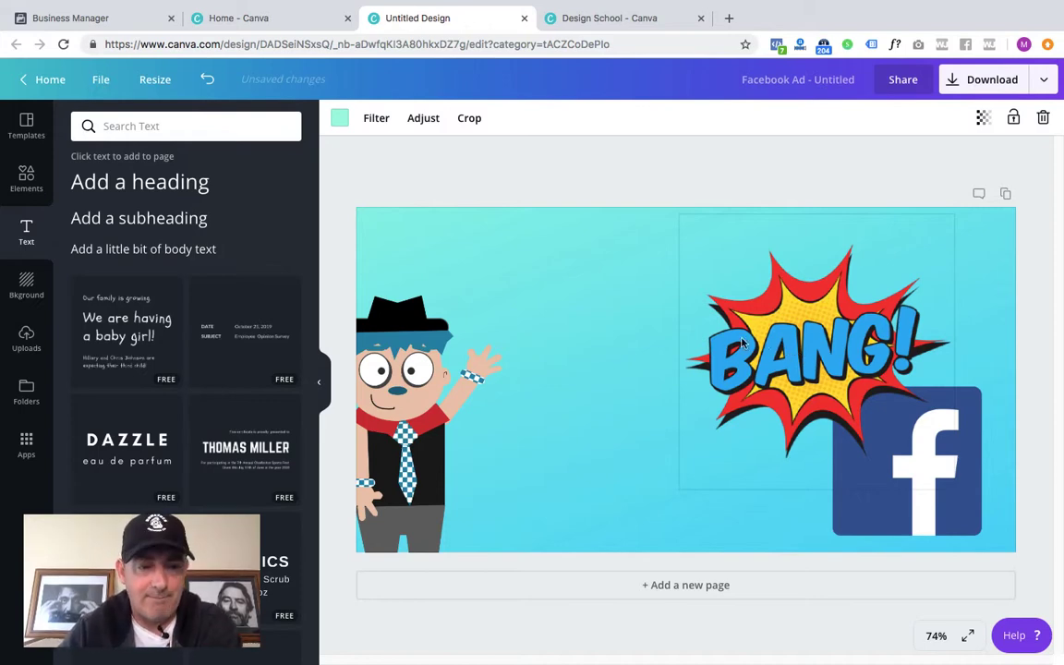
# - Add a subheading reading "I Love Facebook Advertising" near the top of the ad, above the cartoon man
pyautogui.click(146, 225)
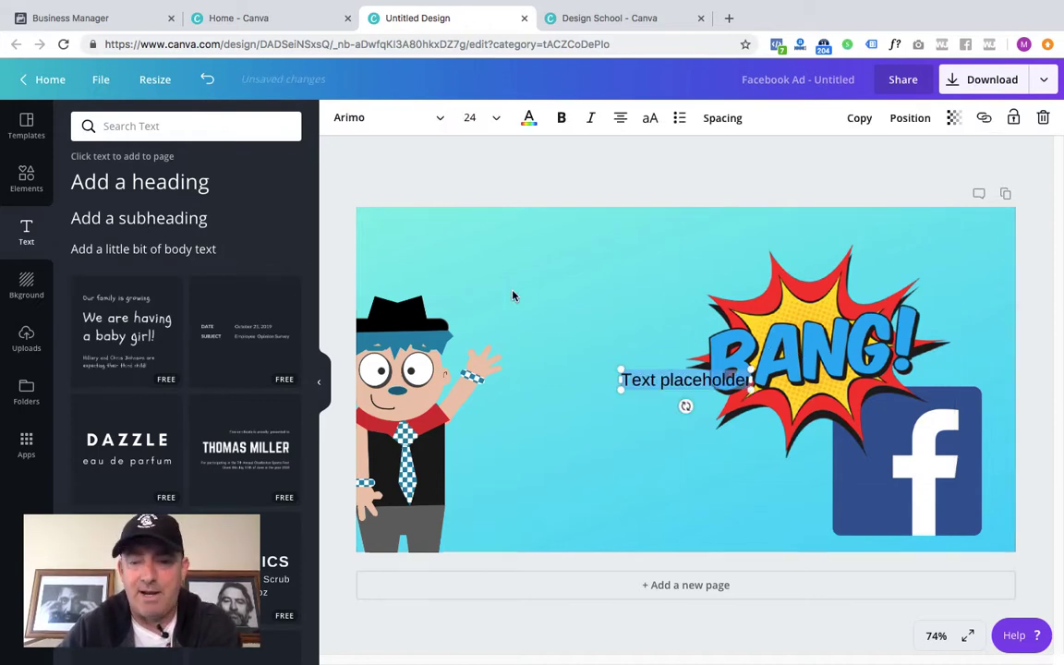
pyautogui.moveTo(664, 367); pyautogui.dragTo(497, 234)
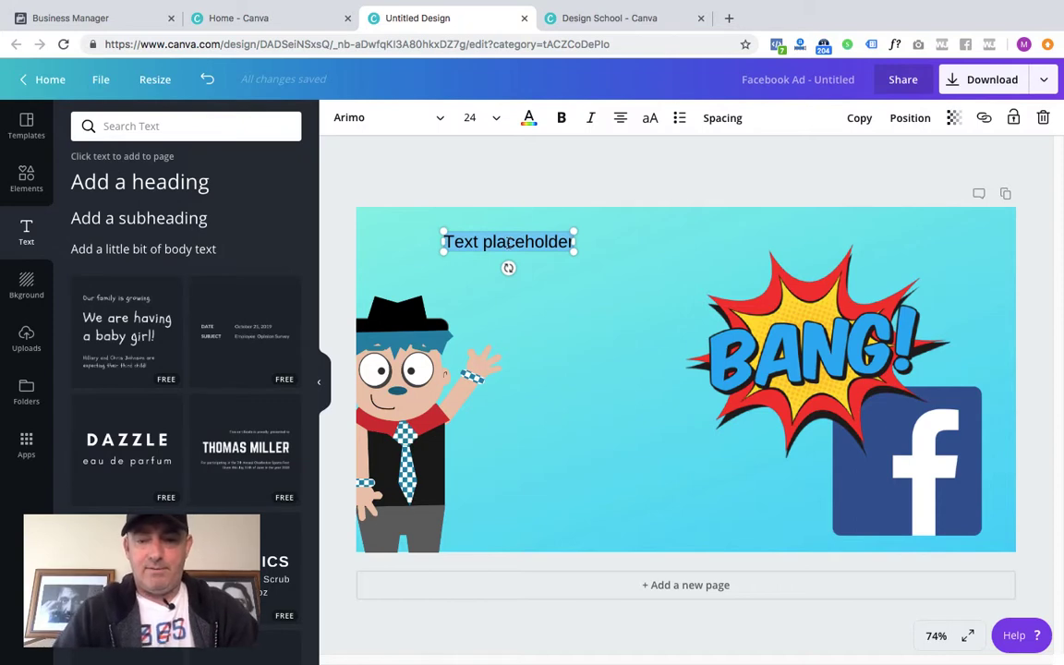
pyautogui.tripleClick(549, 241)
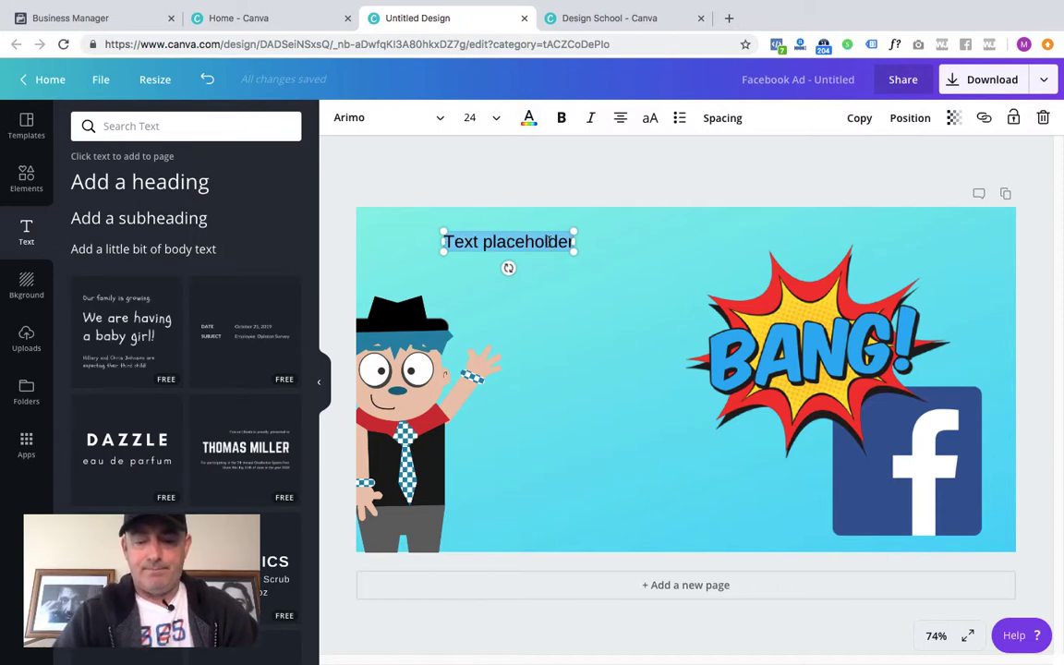
pyautogui.write('I')
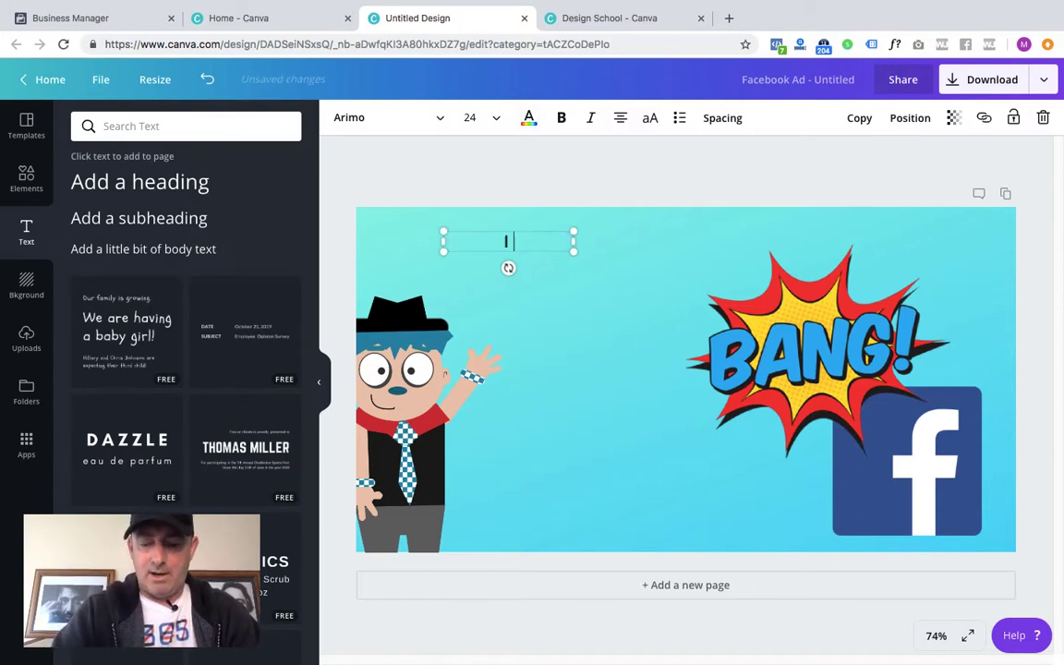
pyautogui.write(' Love Face')
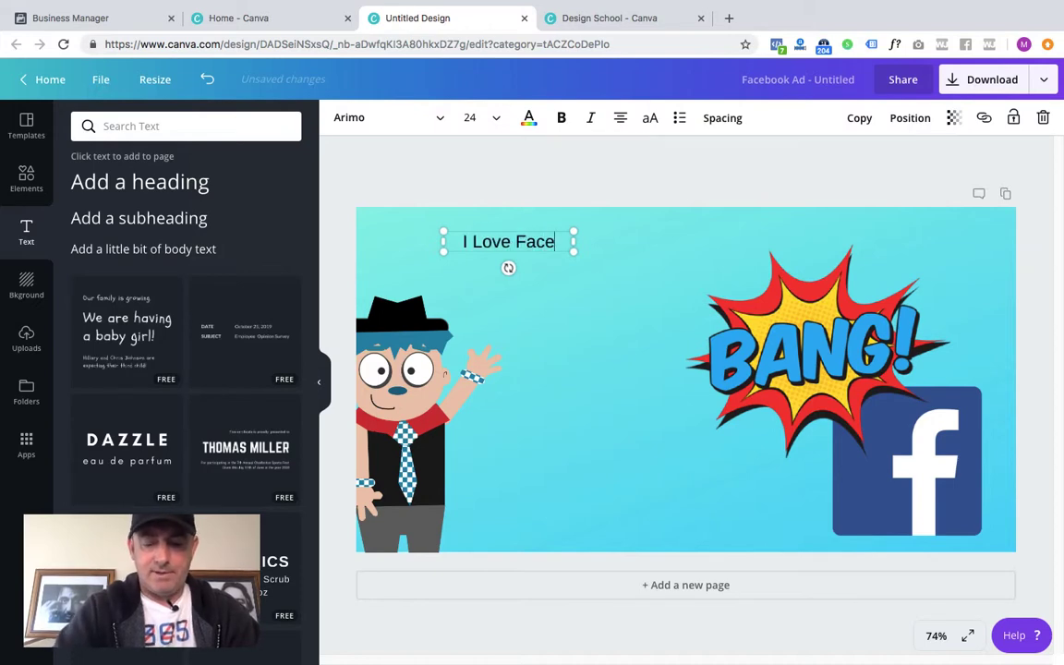
pyautogui.write('book Ad')
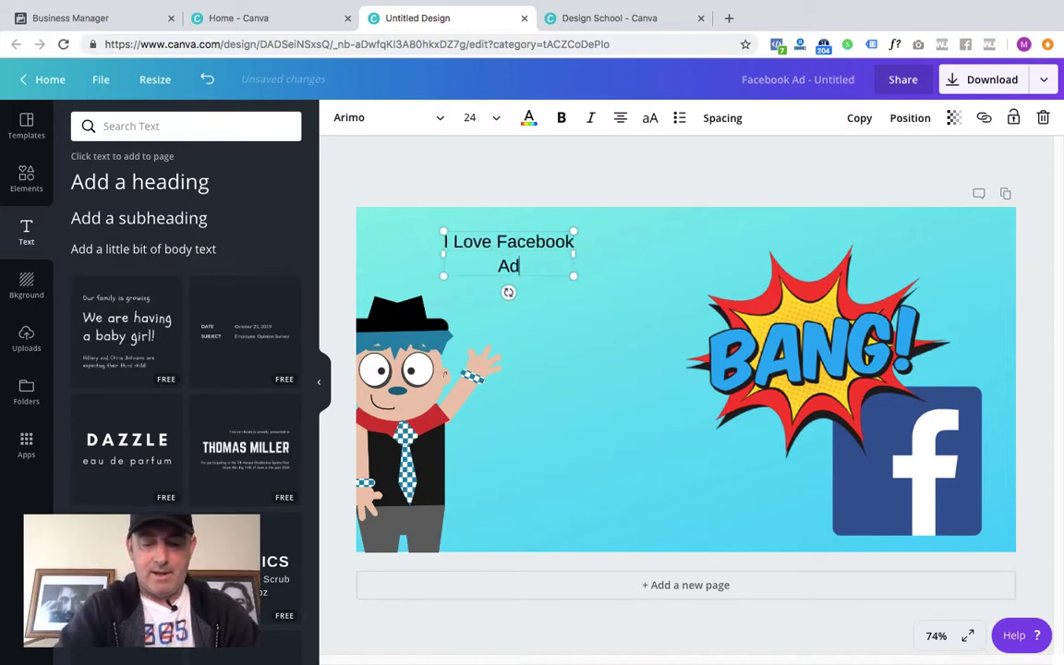
pyautogui.write('vertising')
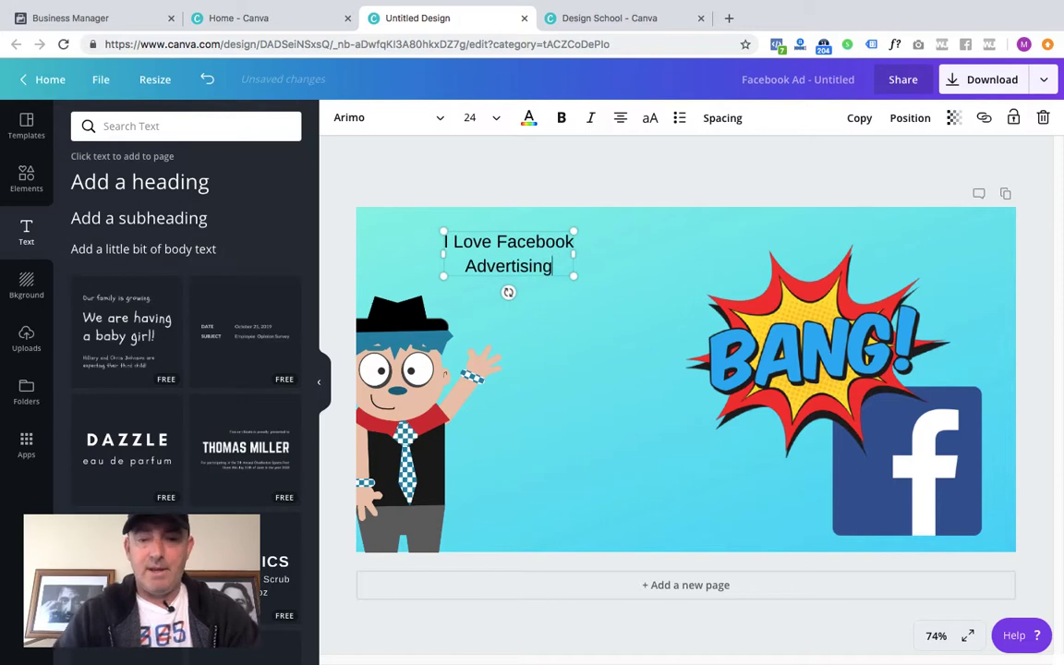
pyautogui.click(570, 295)
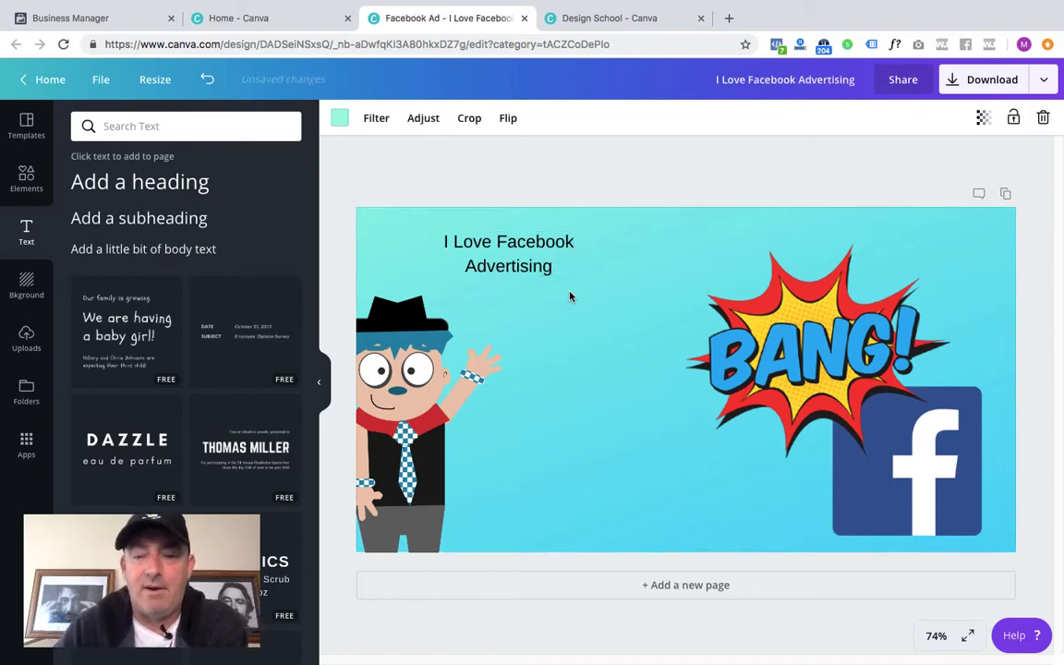
# - Try other text colours such as red and dark grey on the subheading, and set it back to black
pyautogui.click(534, 241)
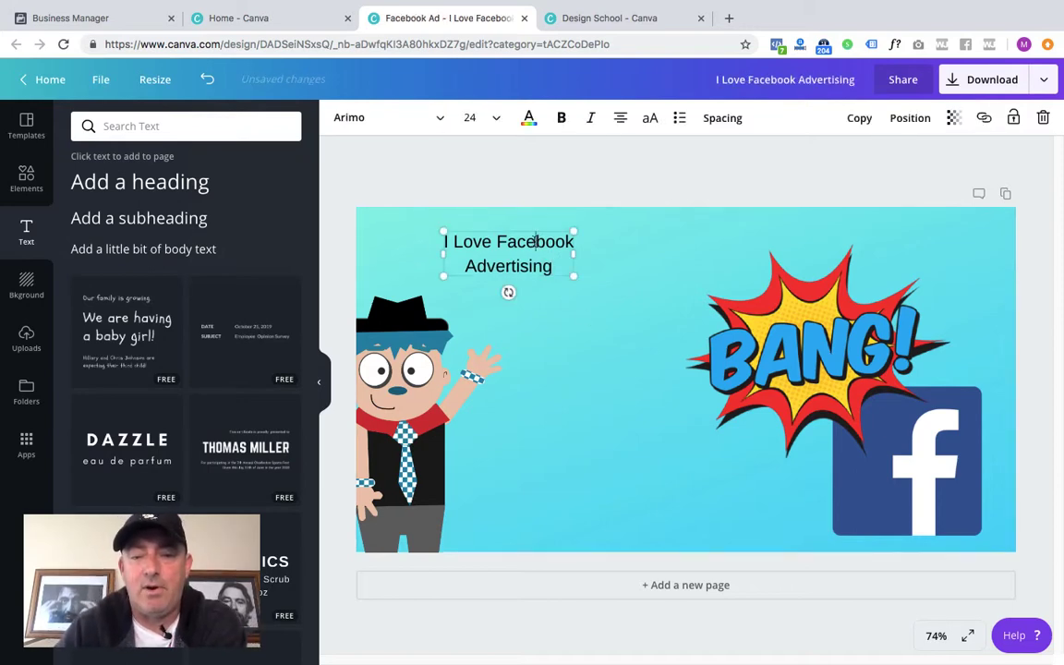
pyautogui.click(529, 118)
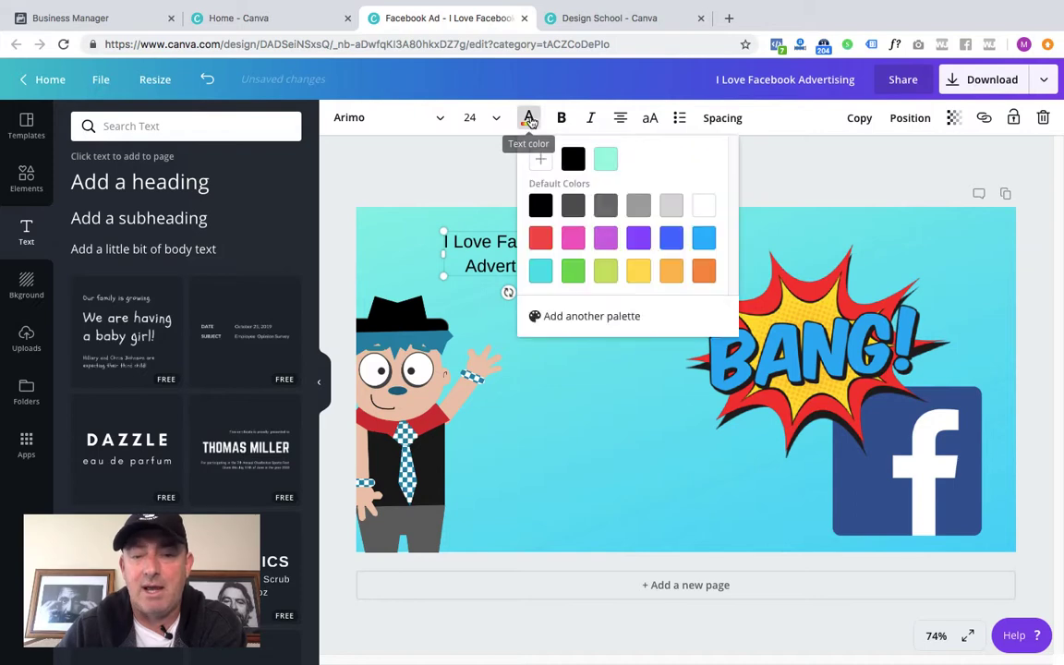
pyautogui.click(541, 238)
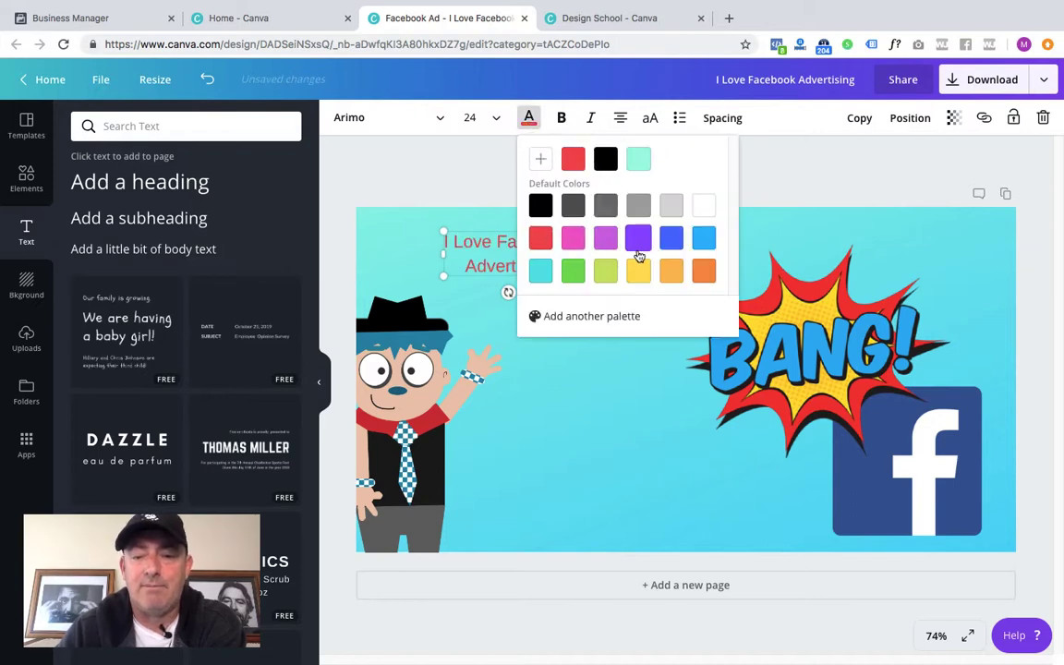
pyautogui.click(583, 246)
pyautogui.click(607, 248)
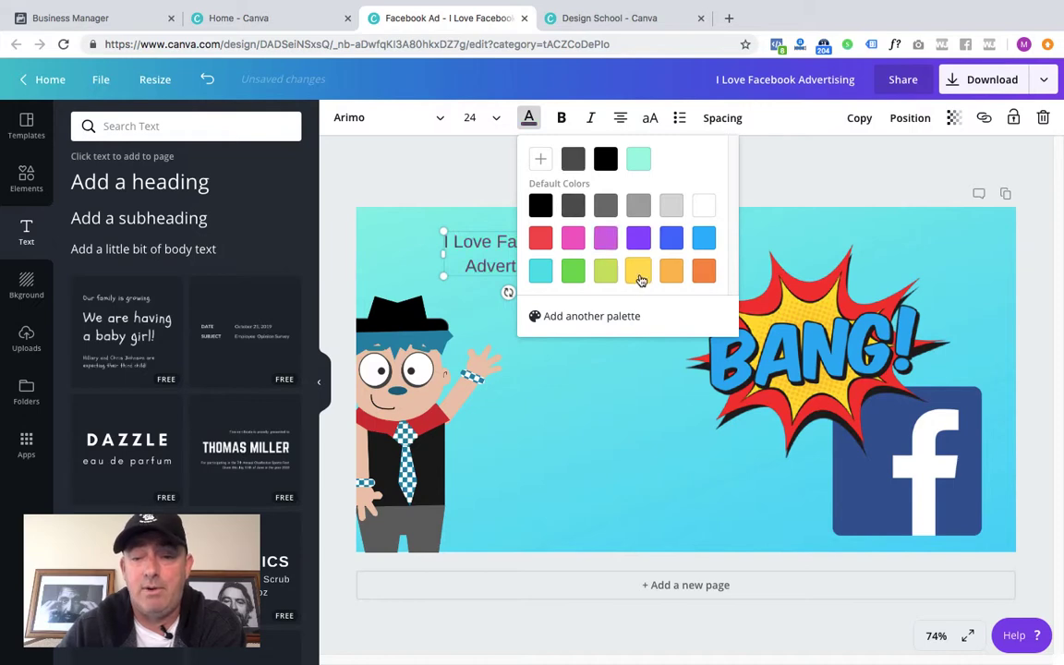
pyautogui.click(638, 271)
pyautogui.click(540, 206)
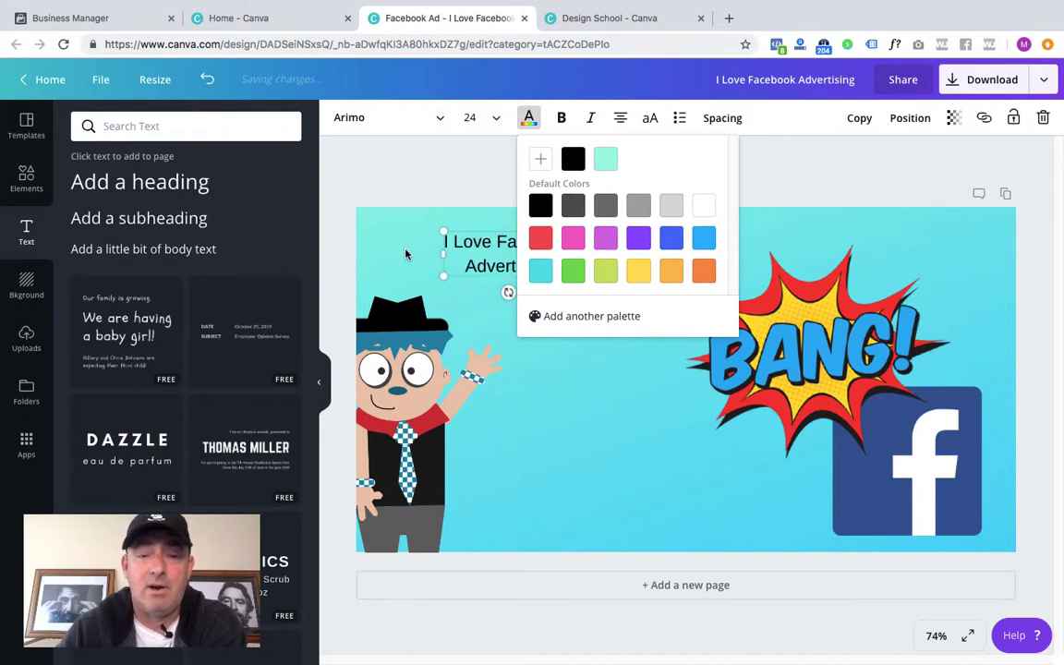
pyautogui.click(406, 254)
# - Enlarge the "I Love Facebook Advertising" text to size 55.7 and change its font to Aileron Heavy
pyautogui.click(559, 268)
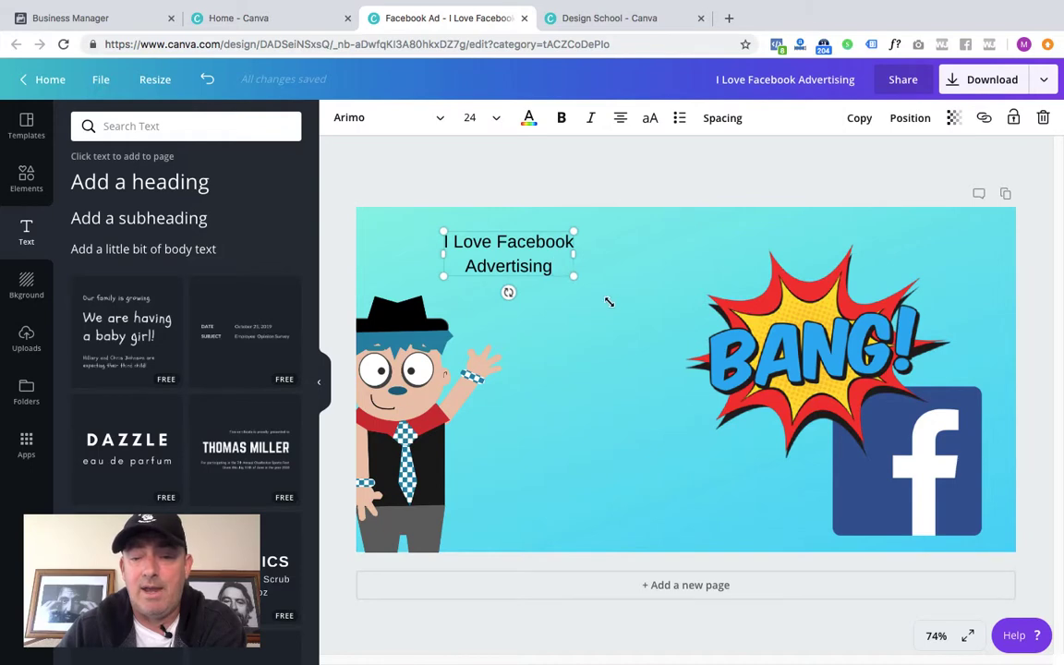
pyautogui.moveTo(609, 302); pyautogui.dragTo(731, 367)
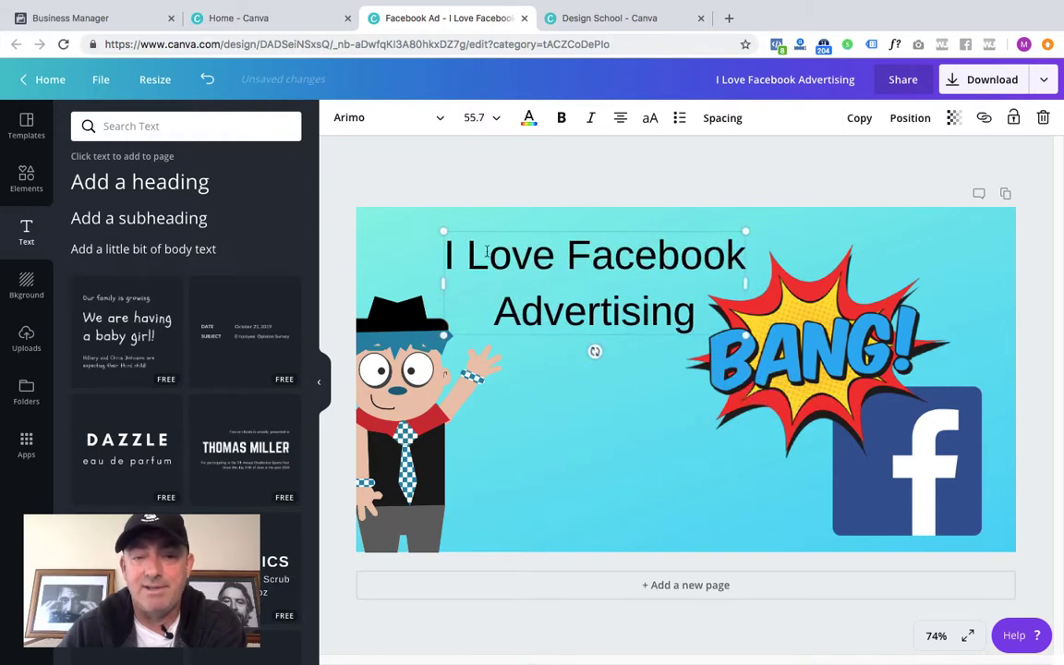
pyautogui.click(438, 123)
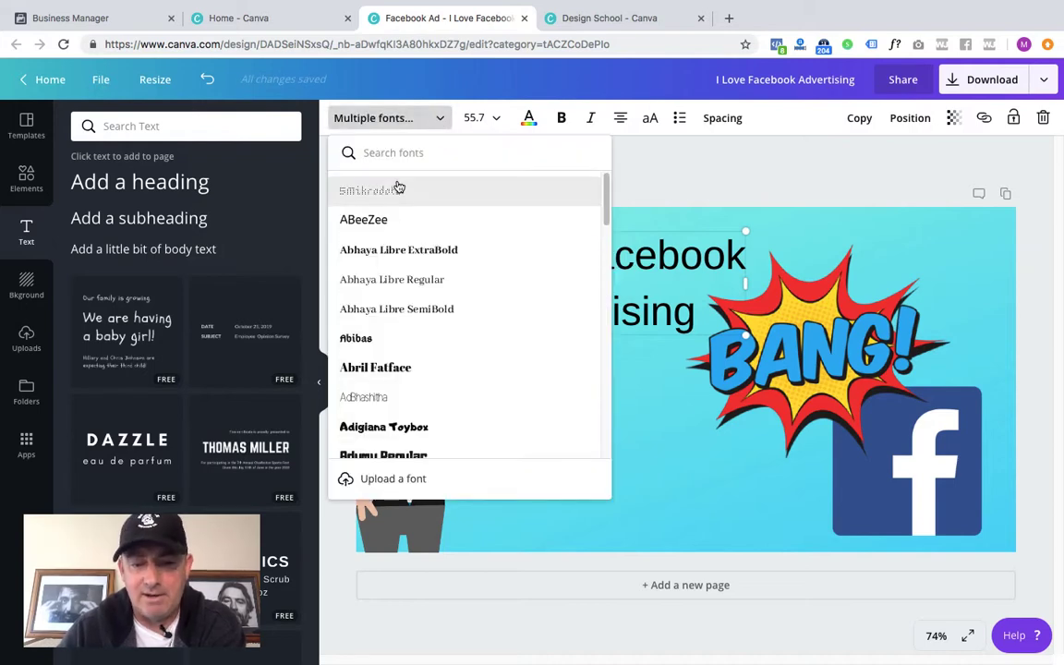
pyautogui.scroll(-5, 385, 370)
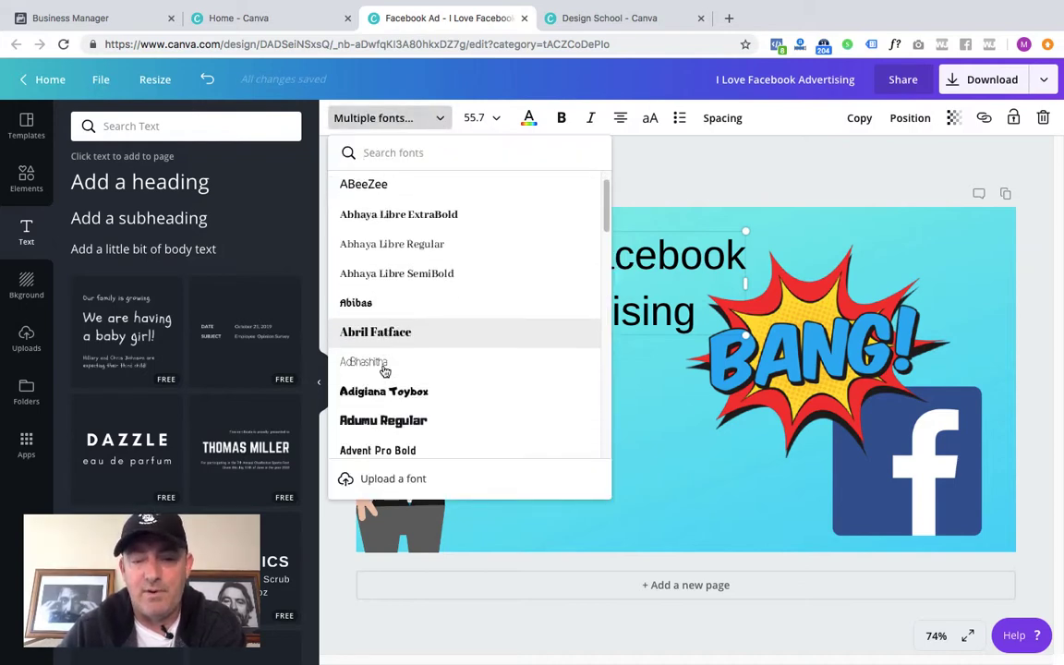
pyautogui.scroll(-1, 384, 370)
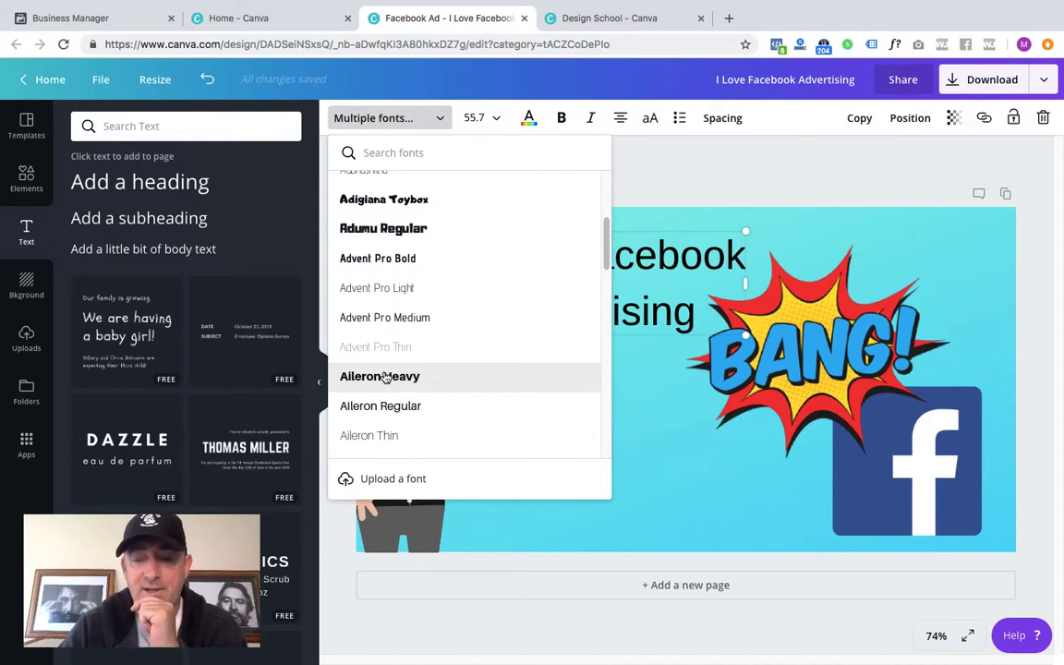
pyautogui.click(384, 377)
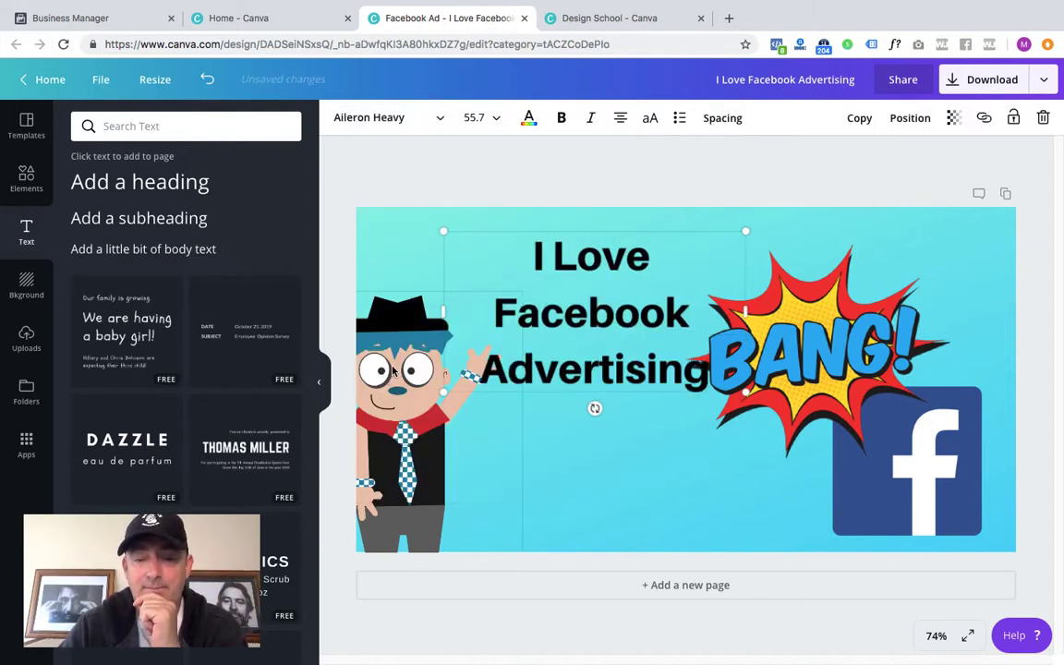
# - Widen the headline's text box so it fits on one line, and shrink the BANG! graphic beside the cartoon man's raised hand
pyautogui.moveTo(415, 295); pyautogui.dragTo(379, 280)
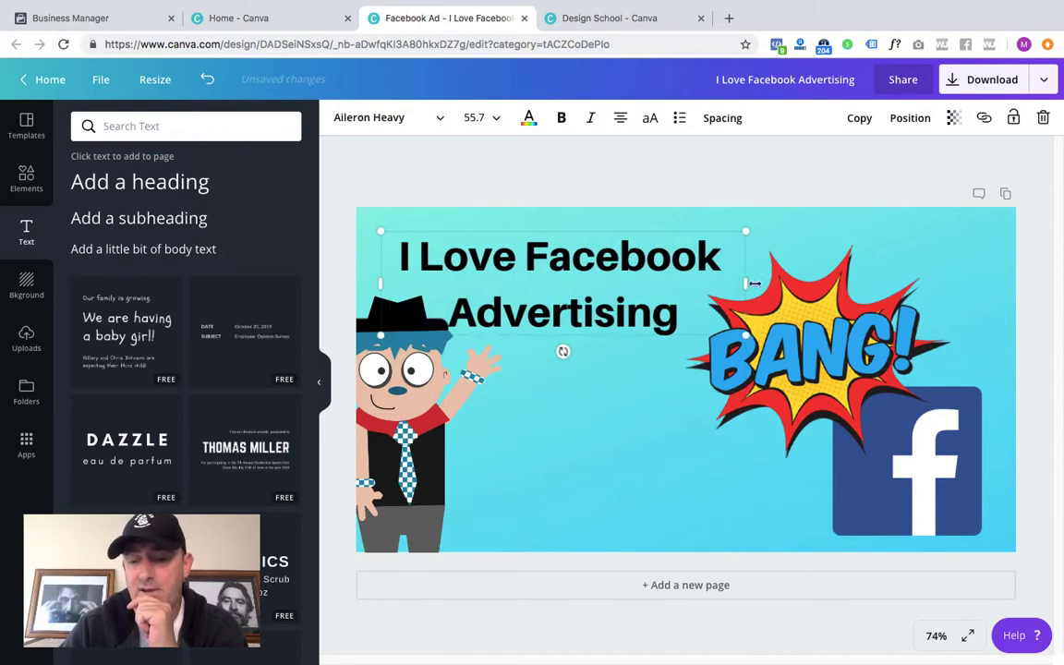
pyautogui.moveTo(754, 283); pyautogui.dragTo(971, 255)
pyautogui.moveTo(796, 365); pyautogui.dragTo(609, 447)
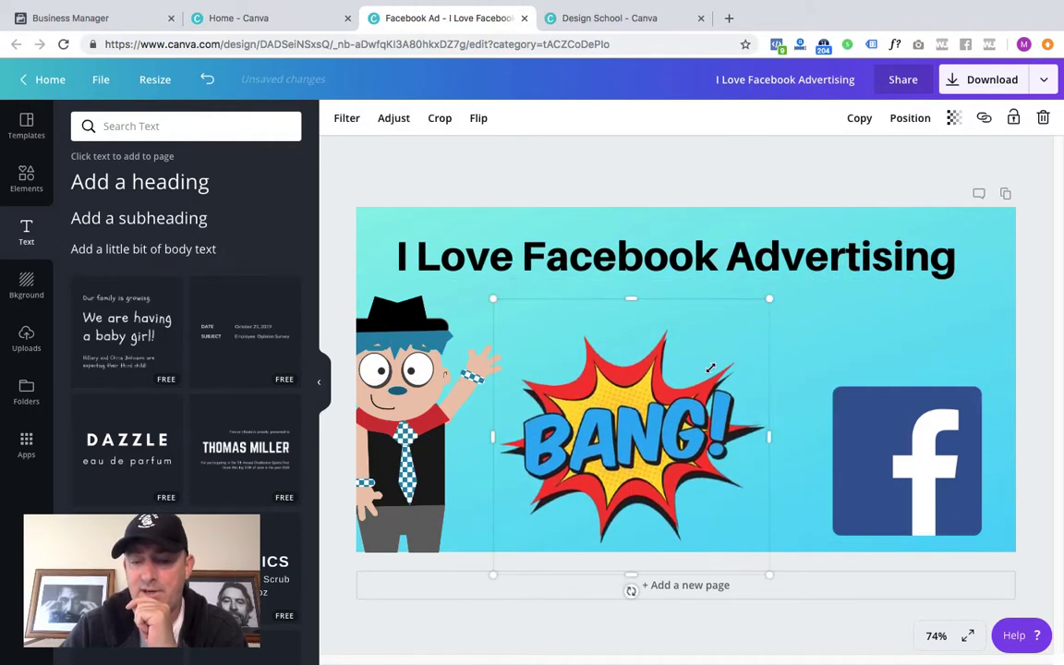
pyautogui.moveTo(711, 367); pyautogui.dragTo(536, 307)
# - Move the Facebook logo up and inward from the ad's lower-right corner and enlarge it slightly
pyautogui.click(879, 440)
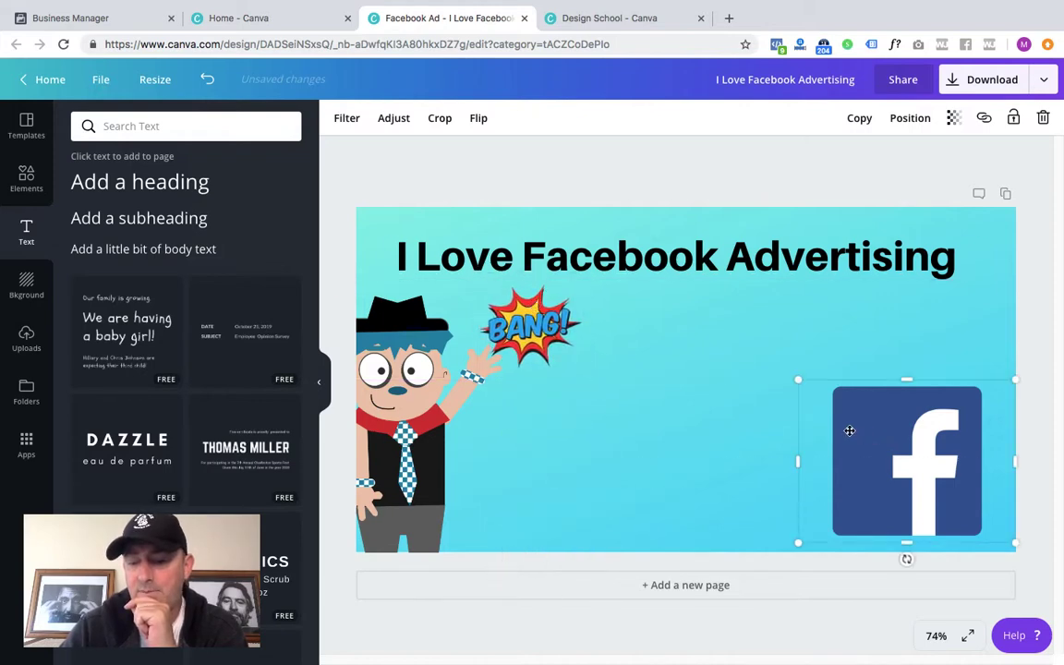
pyautogui.moveTo(850, 431); pyautogui.dragTo(779, 395)
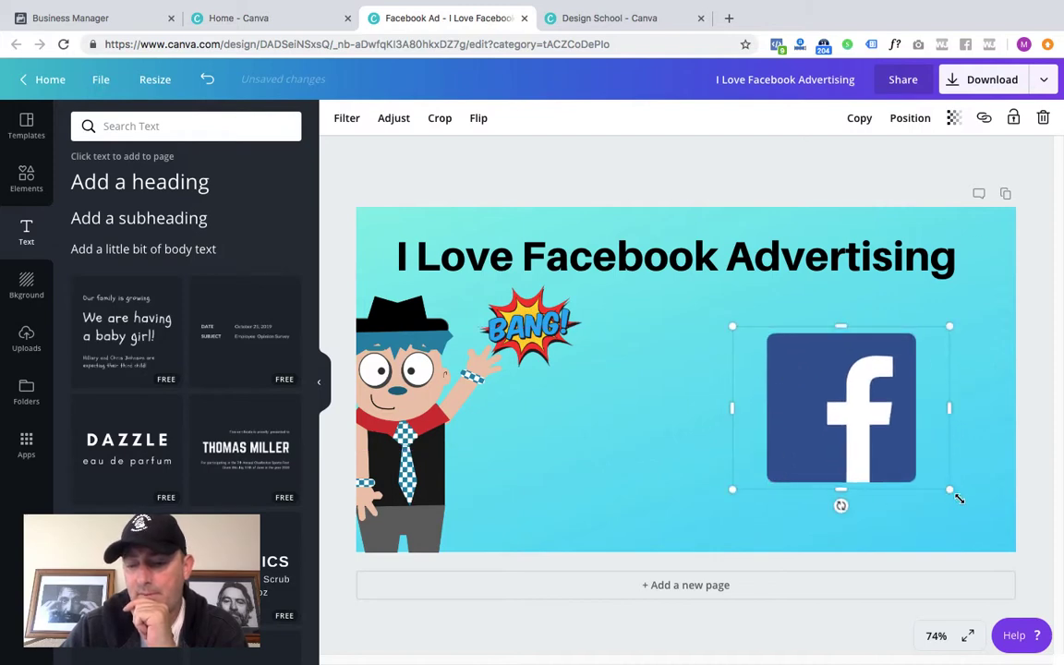
pyautogui.moveTo(959, 499); pyautogui.dragTo(973, 513)
# - Shift the cartoon man down and inward, and enlarge him so his head and upper body fill the ad's lower-left area
pyautogui.click(368, 561)
pyautogui.moveTo(427, 406); pyautogui.dragTo(467, 508)
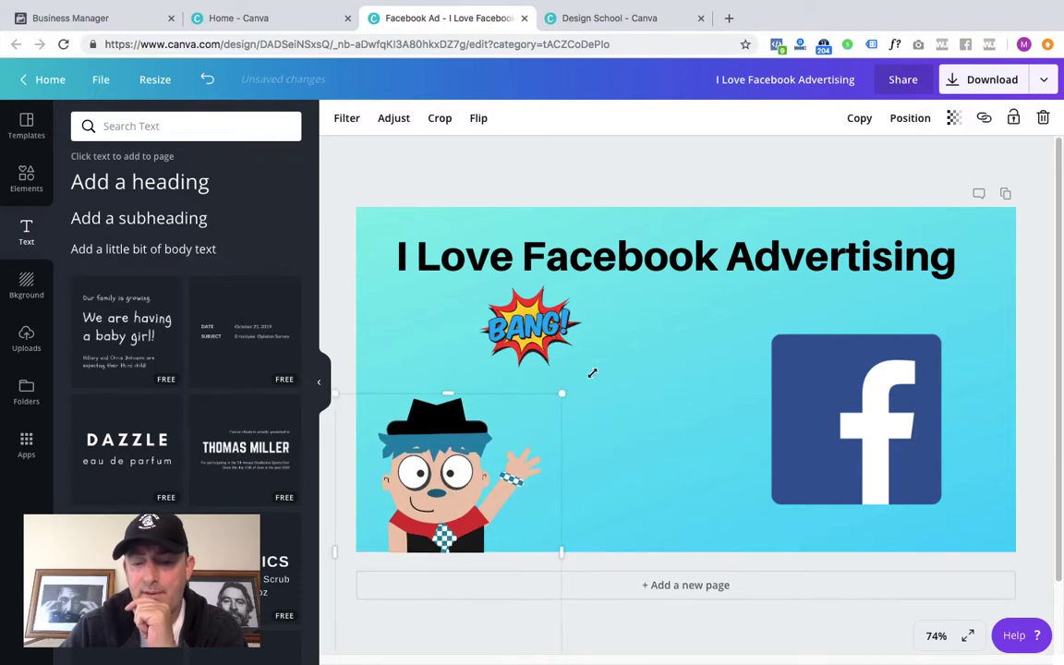
pyautogui.moveTo(562, 393); pyautogui.dragTo(624, 323)
# - Rearrange the graphics with the BANG! burst beside the man's waving hand and the Facebook logo in the ad's lower-right corner
pyautogui.click(537, 317)
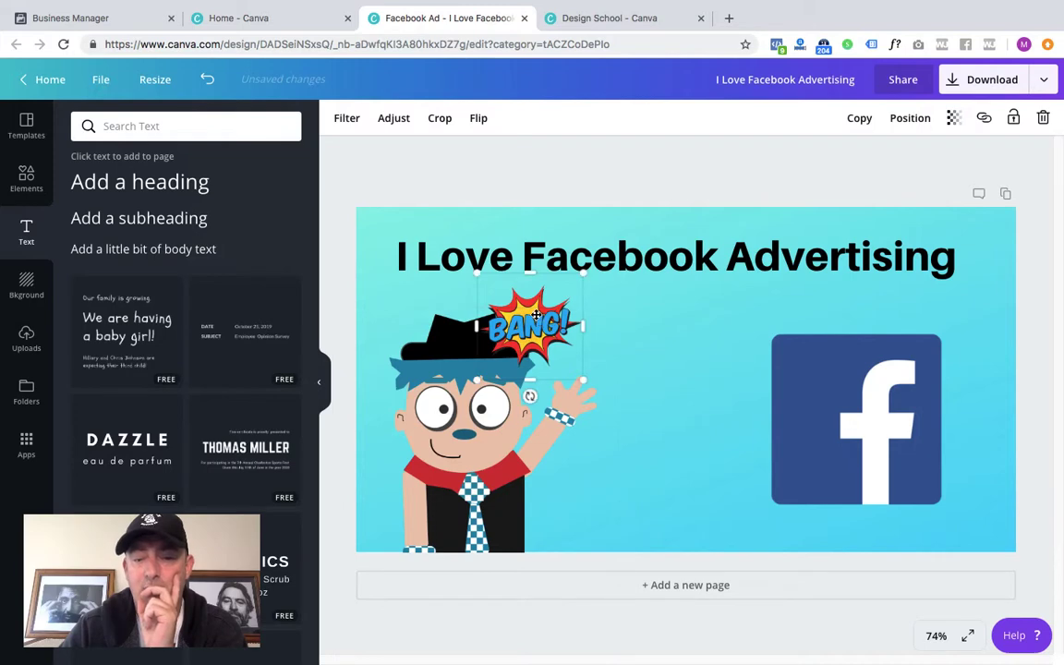
pyautogui.moveTo(619, 330); pyautogui.dragTo(722, 342)
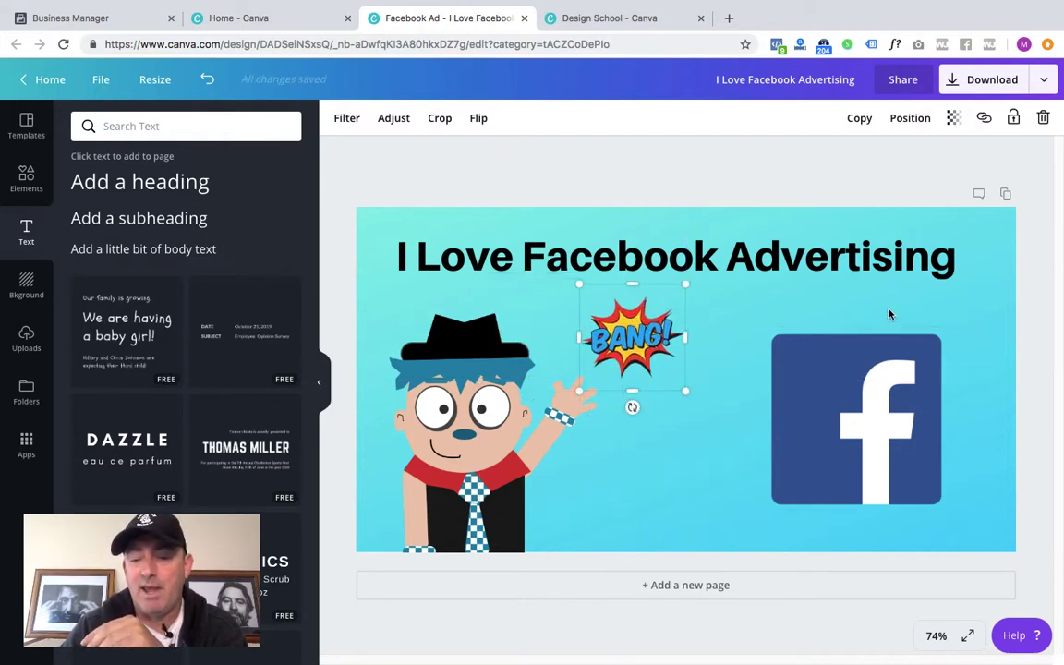
pyautogui.moveTo(459, 490); pyautogui.dragTo(444, 473)
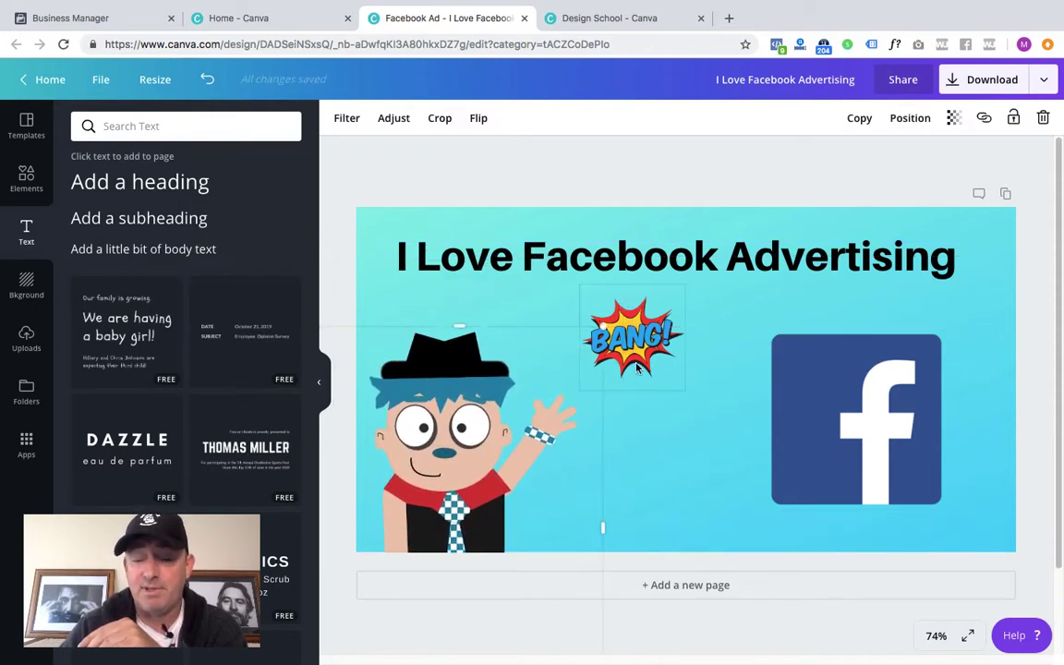
pyautogui.moveTo(644, 340); pyautogui.dragTo(619, 377)
pyautogui.moveTo(889, 387); pyautogui.dragTo(919, 426)
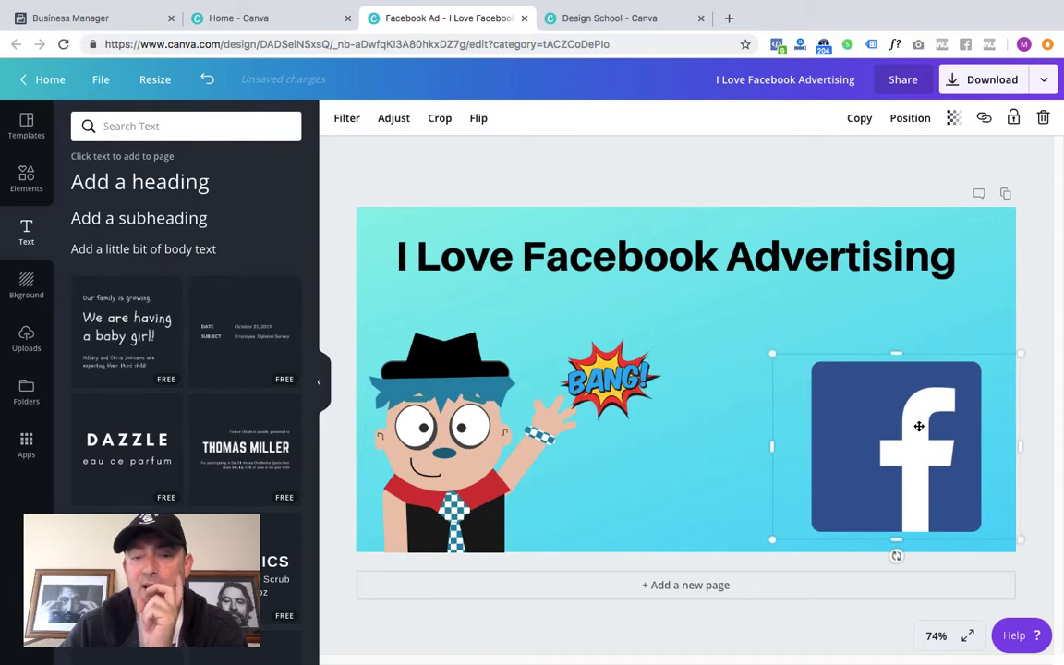
# - Set the line height of the "I Love Facebook Advertising" headline to 1.61
pyautogui.click(756, 254)
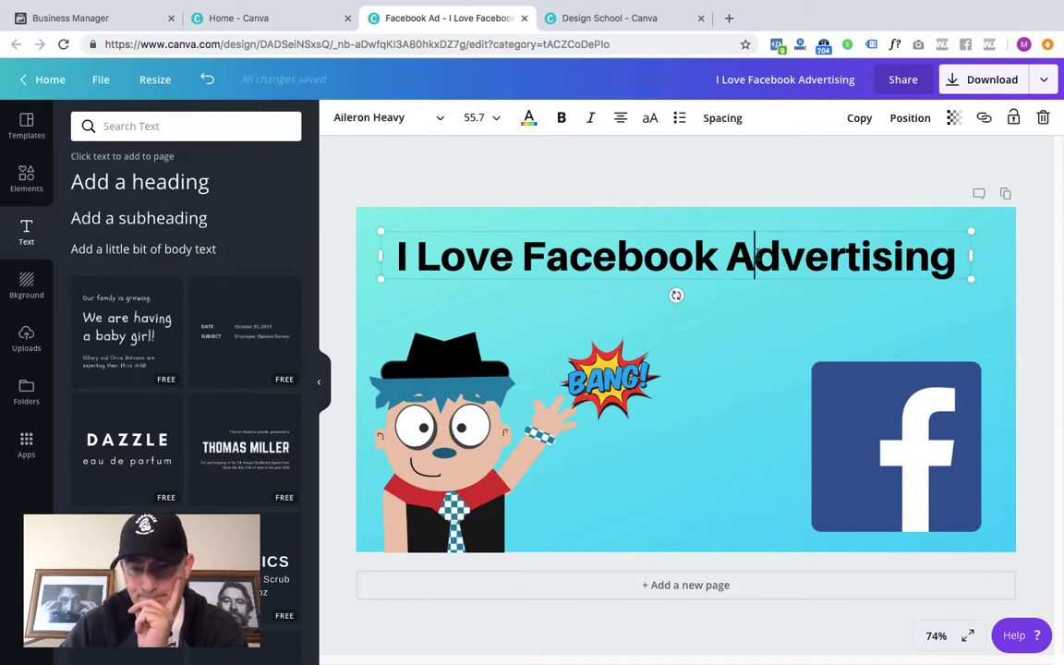
pyautogui.click(718, 119)
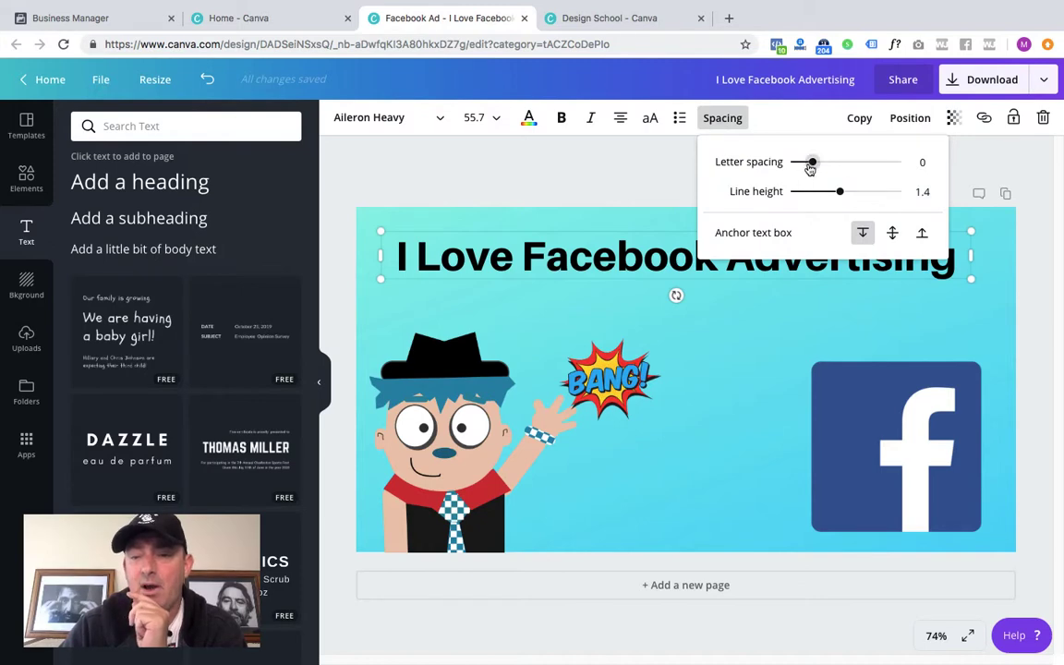
pyautogui.moveTo(810, 168); pyautogui.dragTo(852, 187)
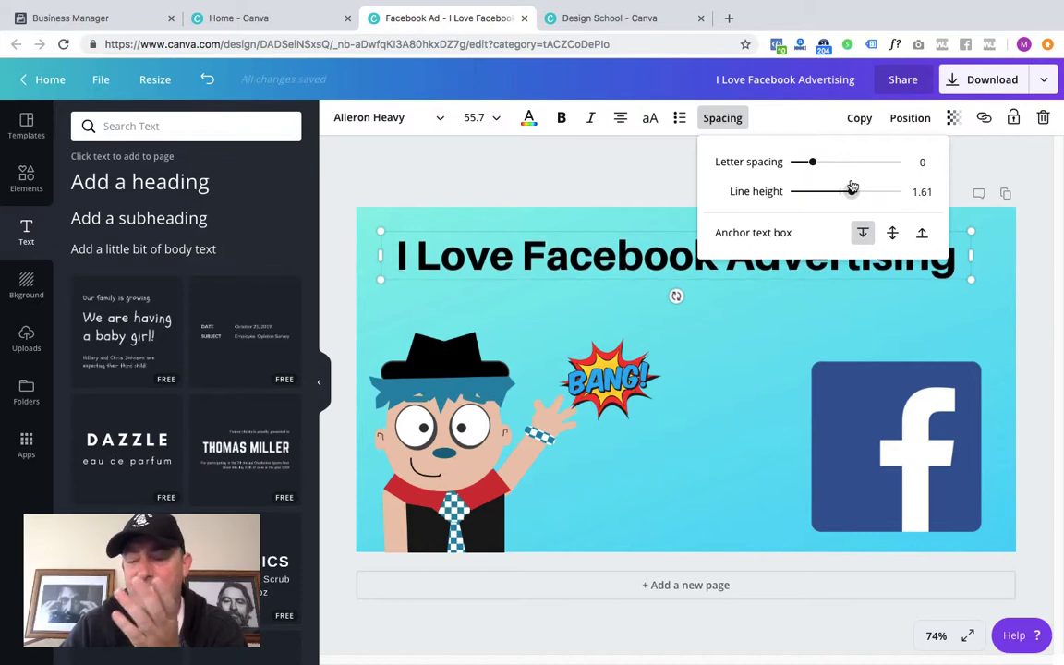
pyautogui.click(654, 189)
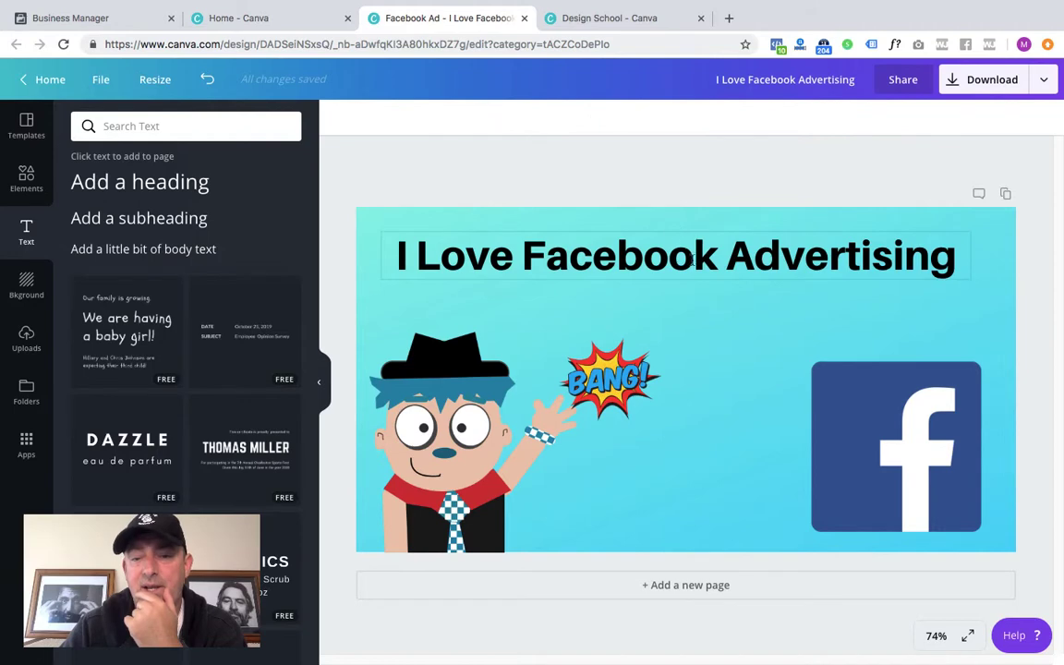
# - Try bullet-list formatting and right and left alignment on the headline text
pyautogui.click(621, 242)
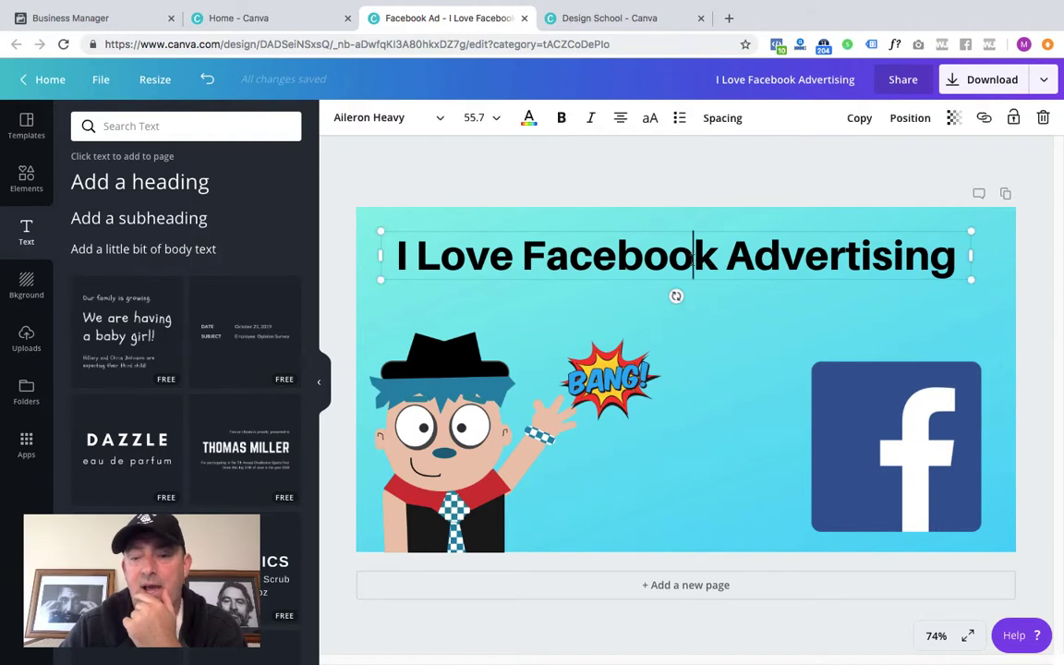
pyautogui.click(679, 119)
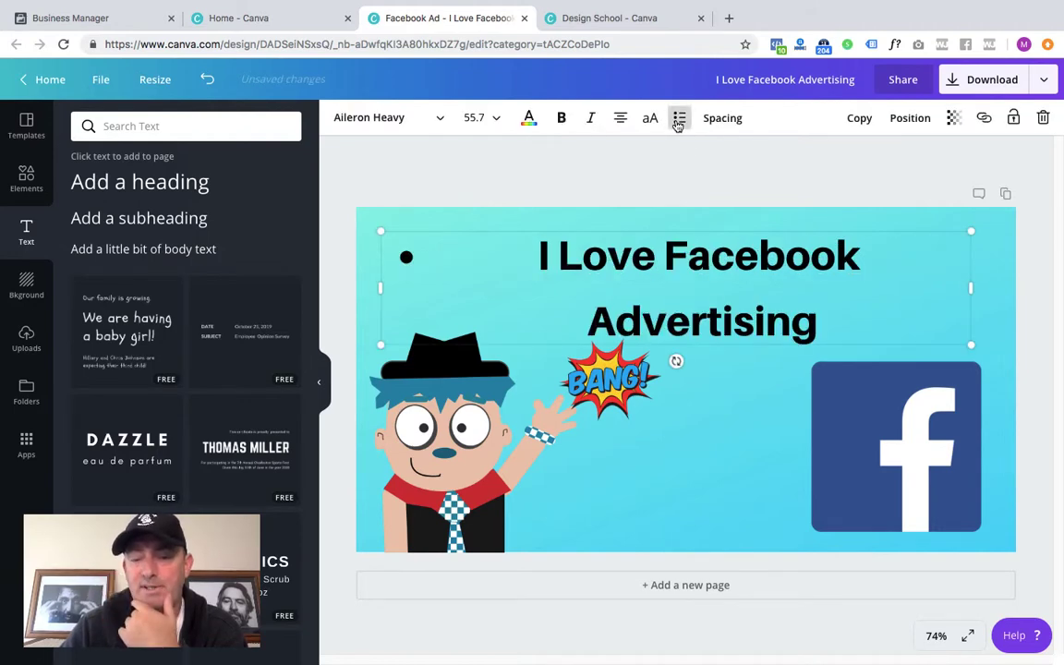
pyautogui.click(679, 120)
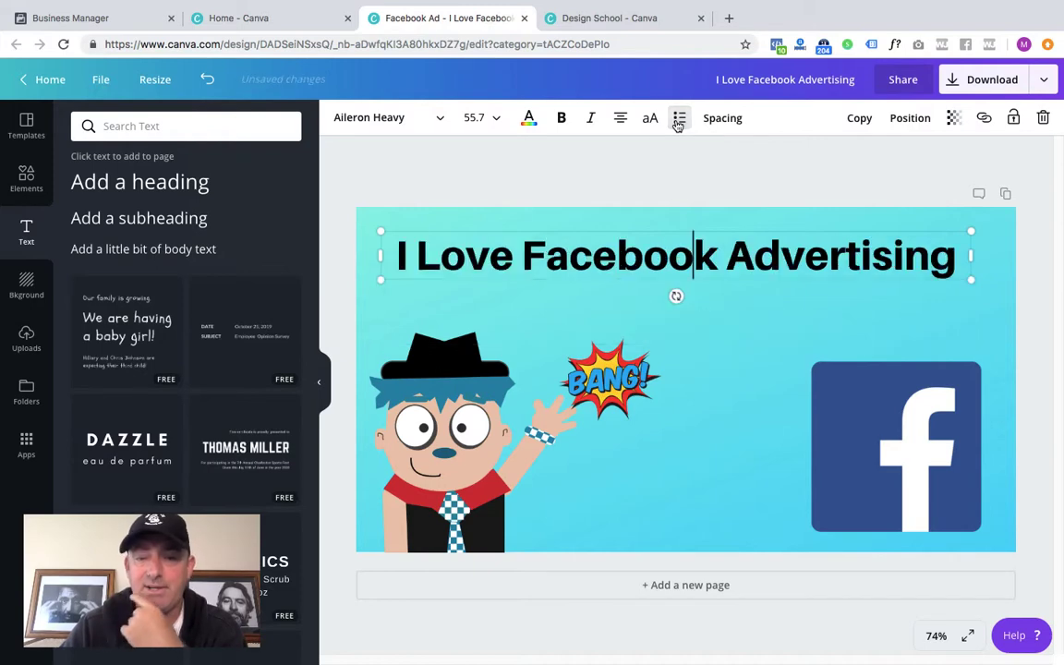
pyautogui.click(622, 118)
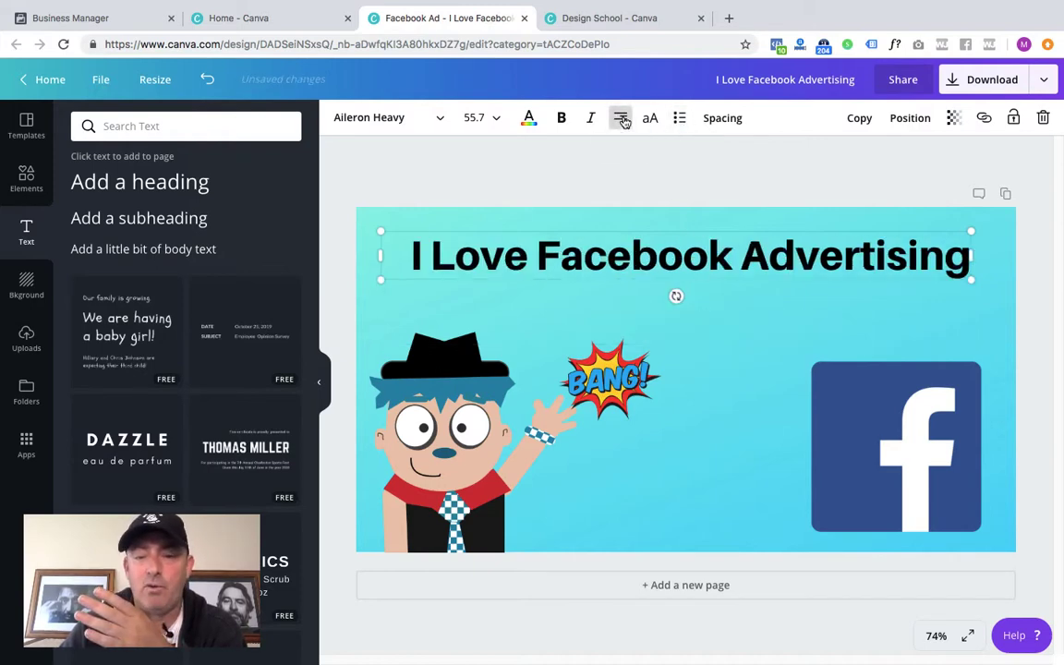
pyautogui.click(621, 118)
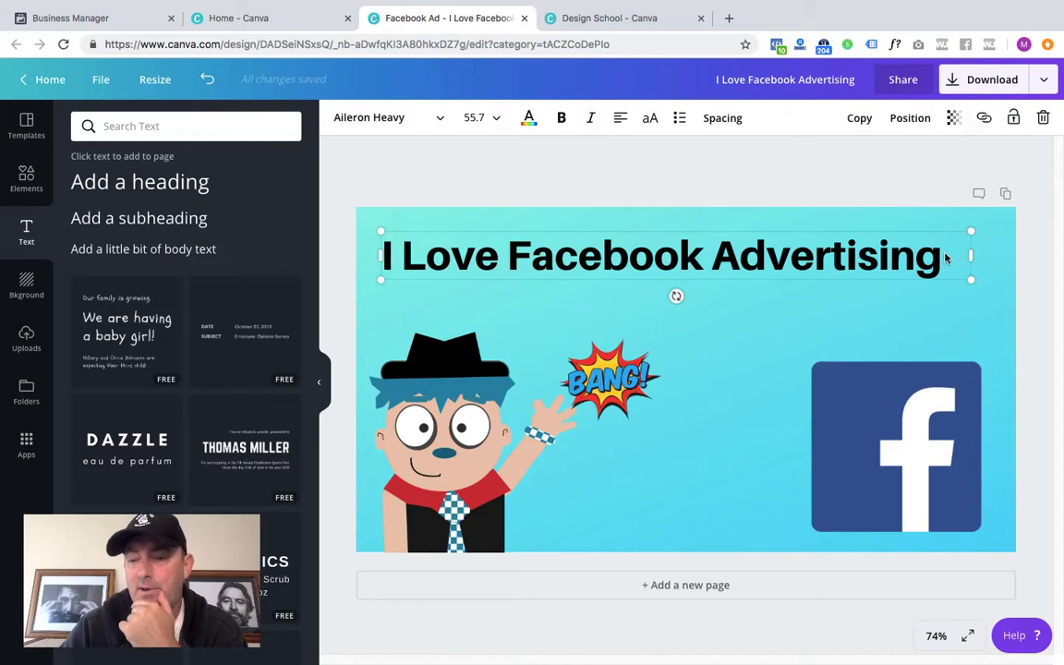
# - Italicise the whole headline, trying bold on it as well and turning bold back off
pyautogui.moveTo(941, 256); pyautogui.dragTo(383, 251)
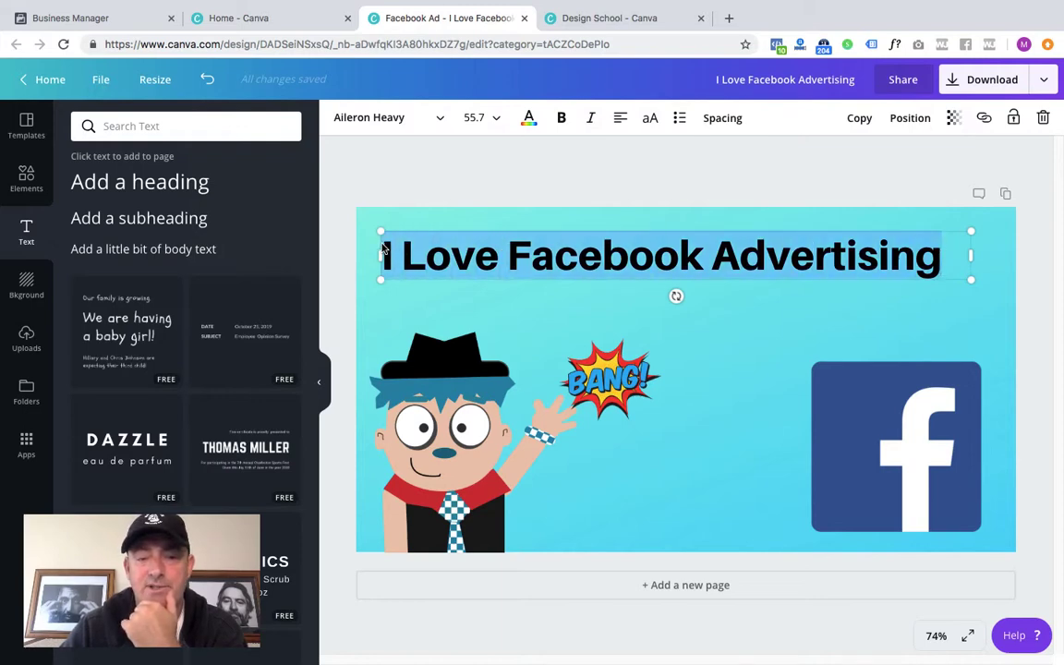
pyautogui.click(590, 118)
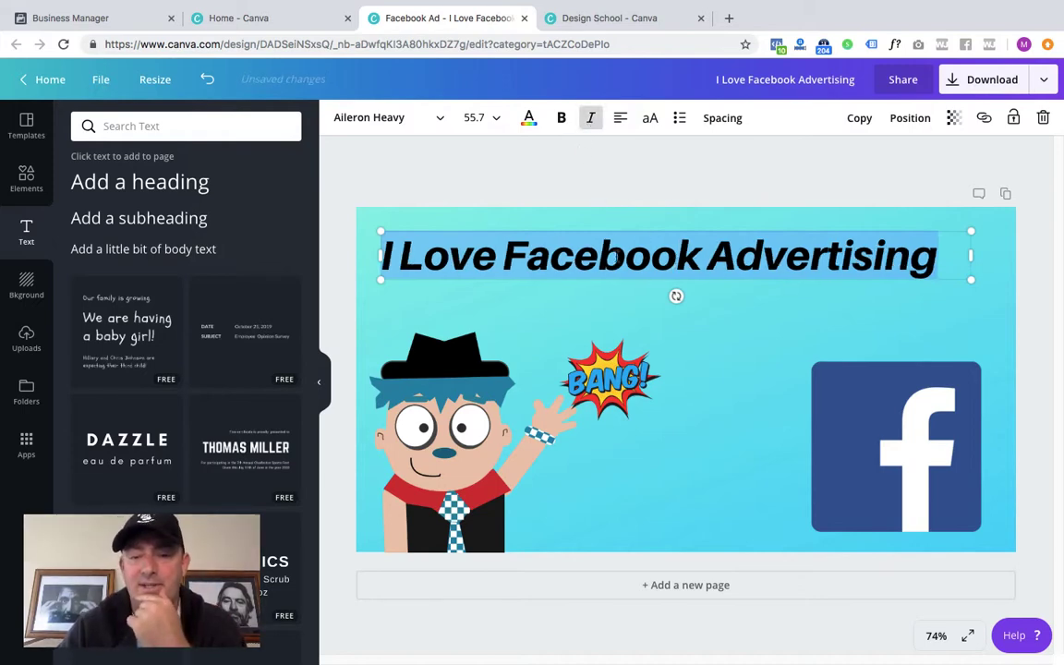
pyautogui.click(561, 118)
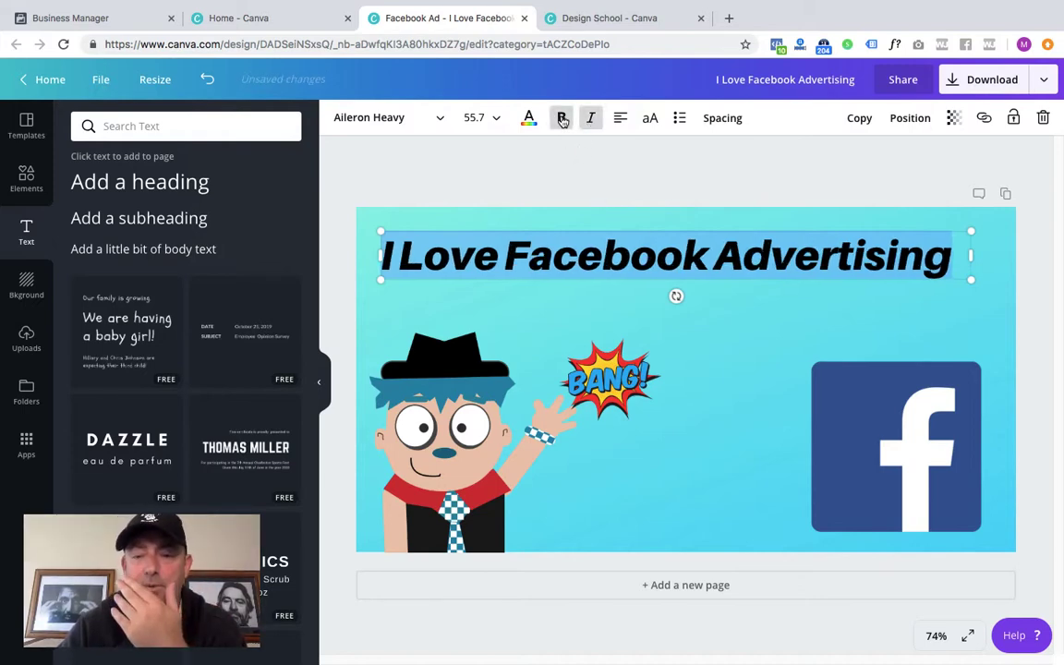
pyautogui.click(561, 120)
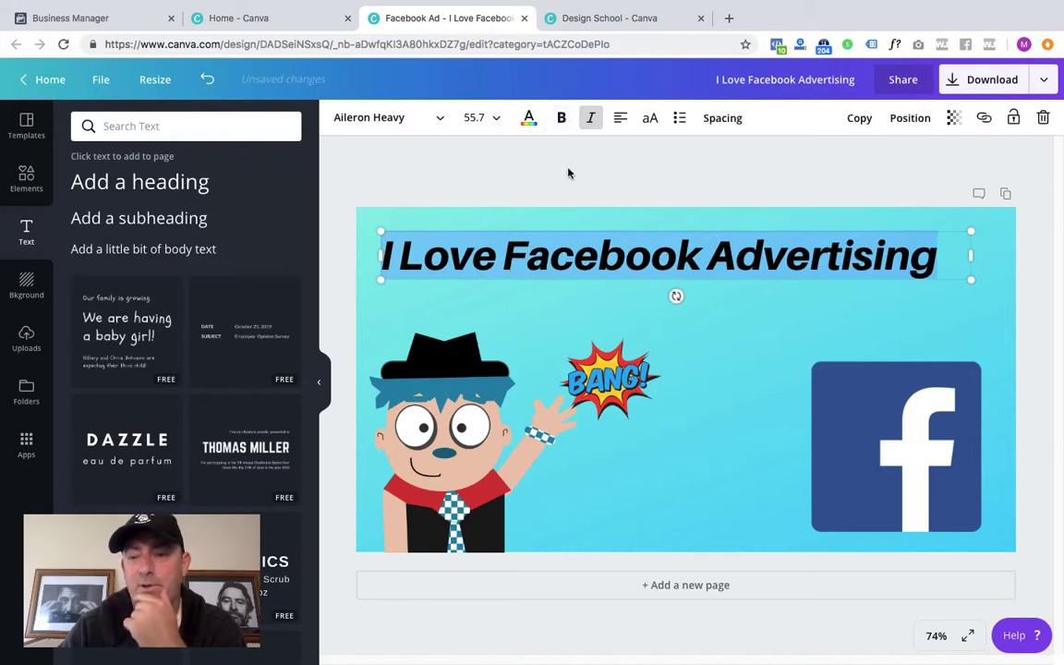
pyautogui.click(835, 189)
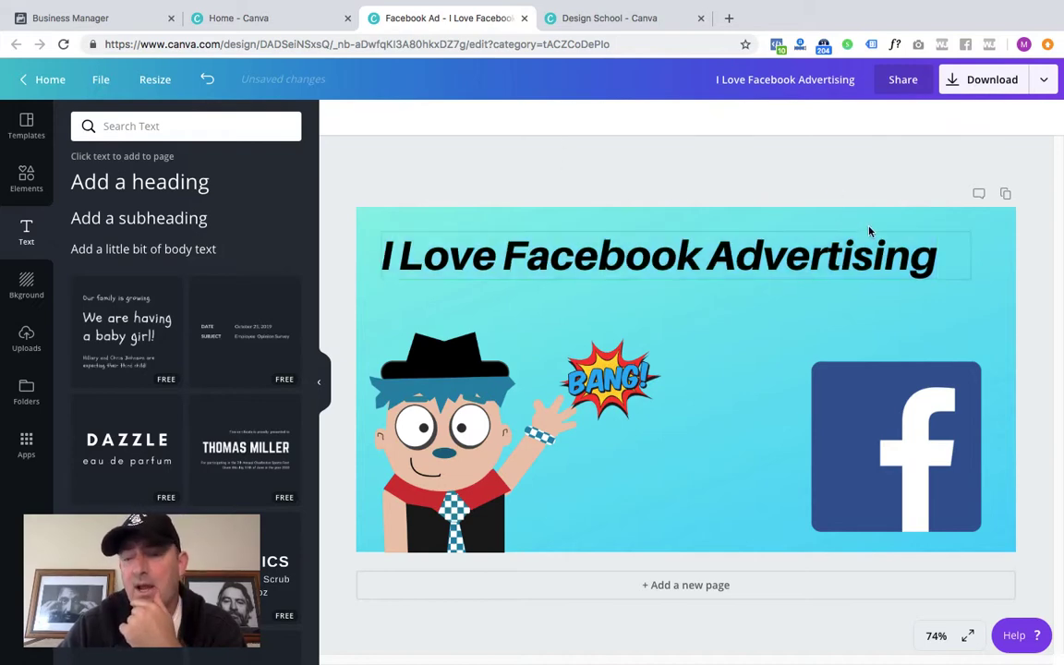
# - Centre-align the italic headline and shift its text box slightly to the right so it is centred across the ad
pyautogui.click(841, 263)
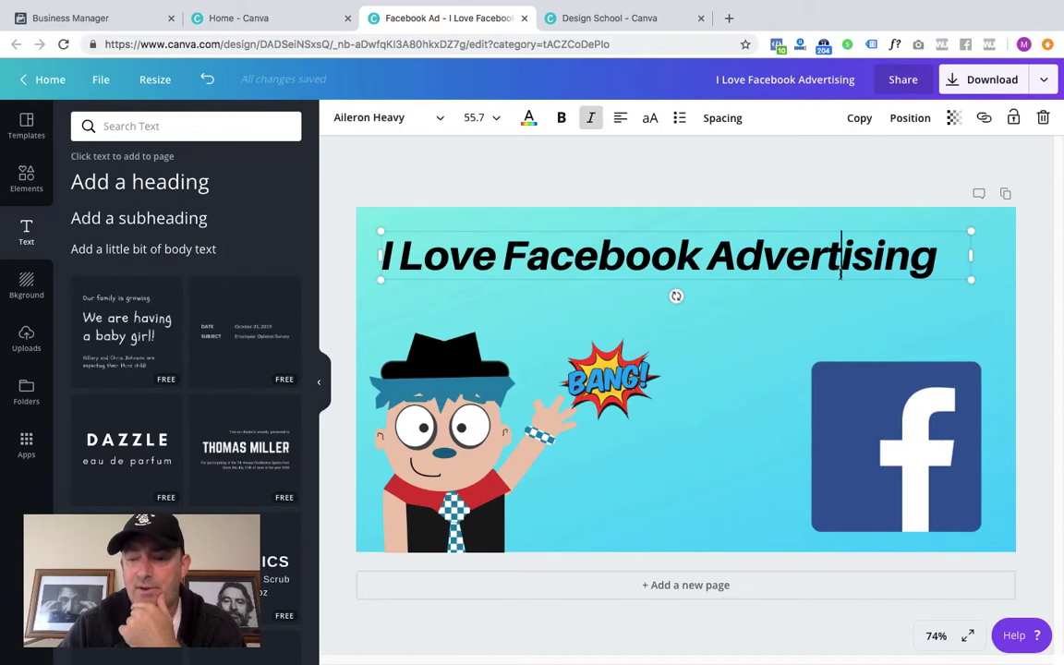
pyautogui.click(620, 120)
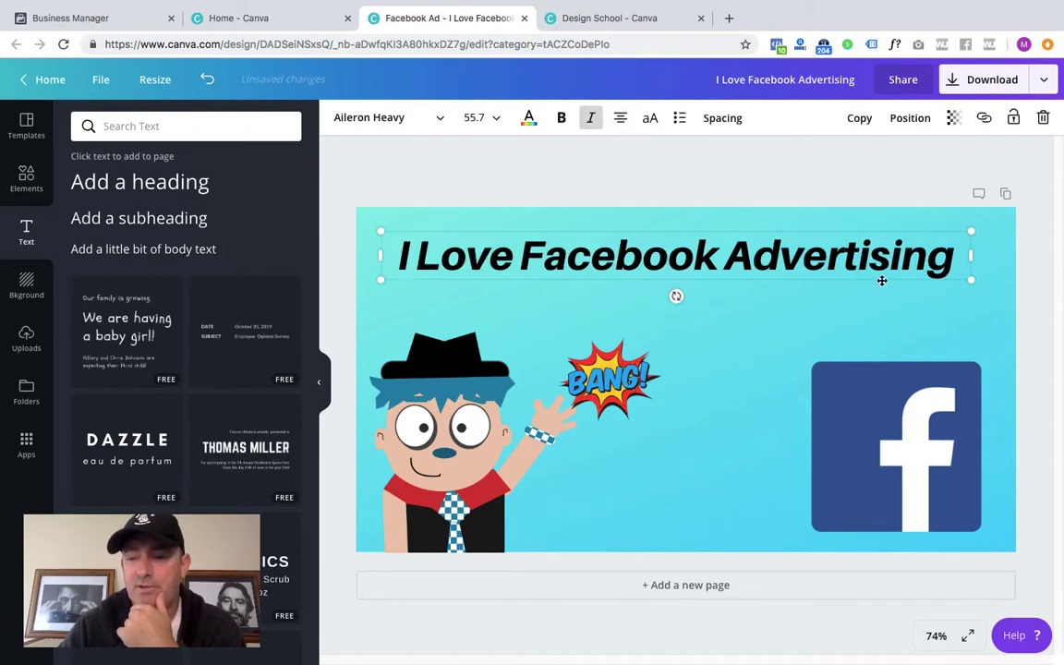
pyautogui.moveTo(876, 280); pyautogui.dragTo(885, 280)
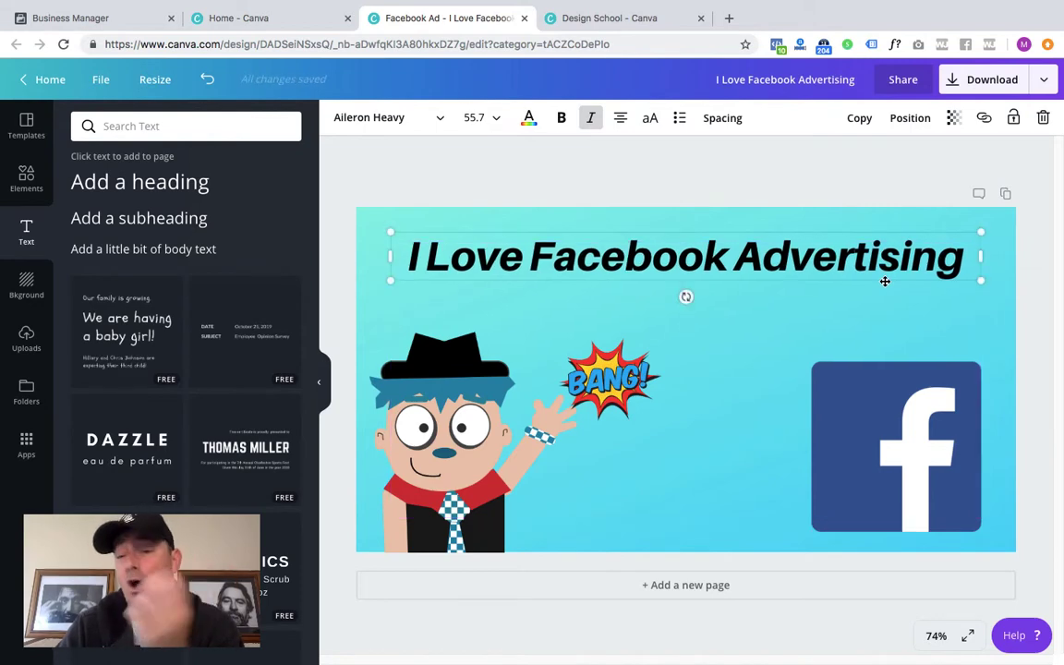
pyautogui.click(708, 175)
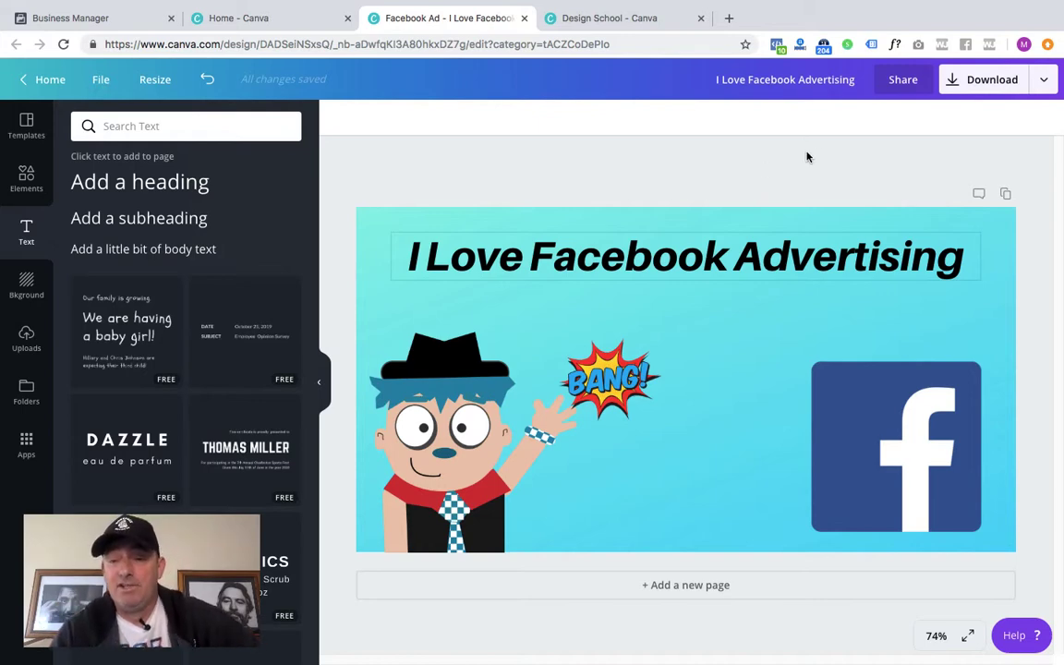
# - Download the finished ad as a JPG and dismiss the publishing confirmation
pyautogui.click(973, 89)
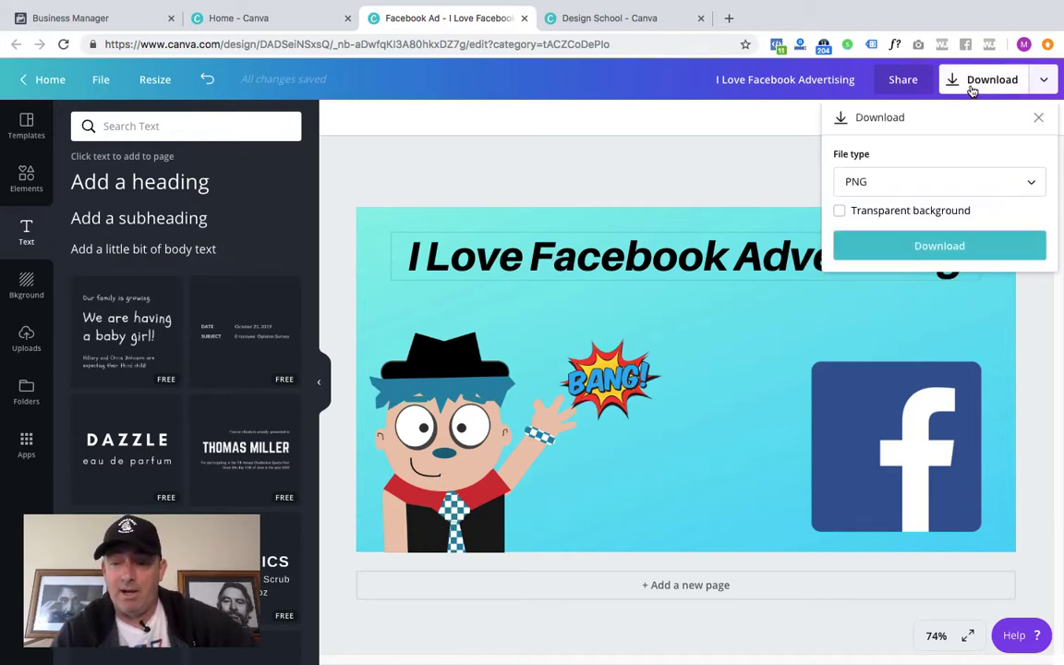
pyautogui.click(1025, 184)
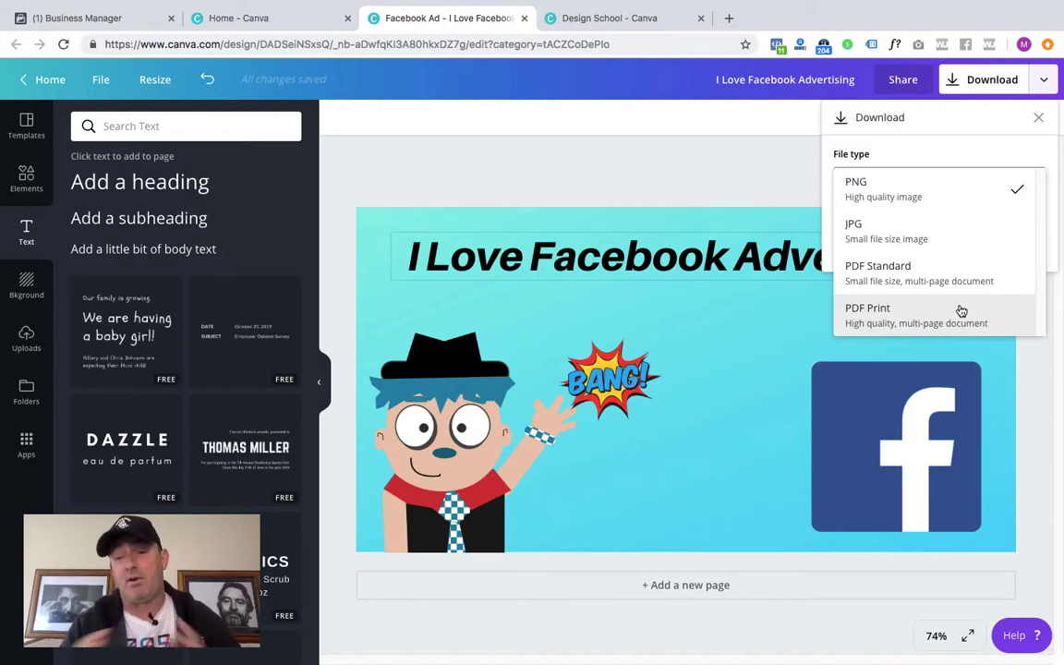
pyautogui.click(920, 239)
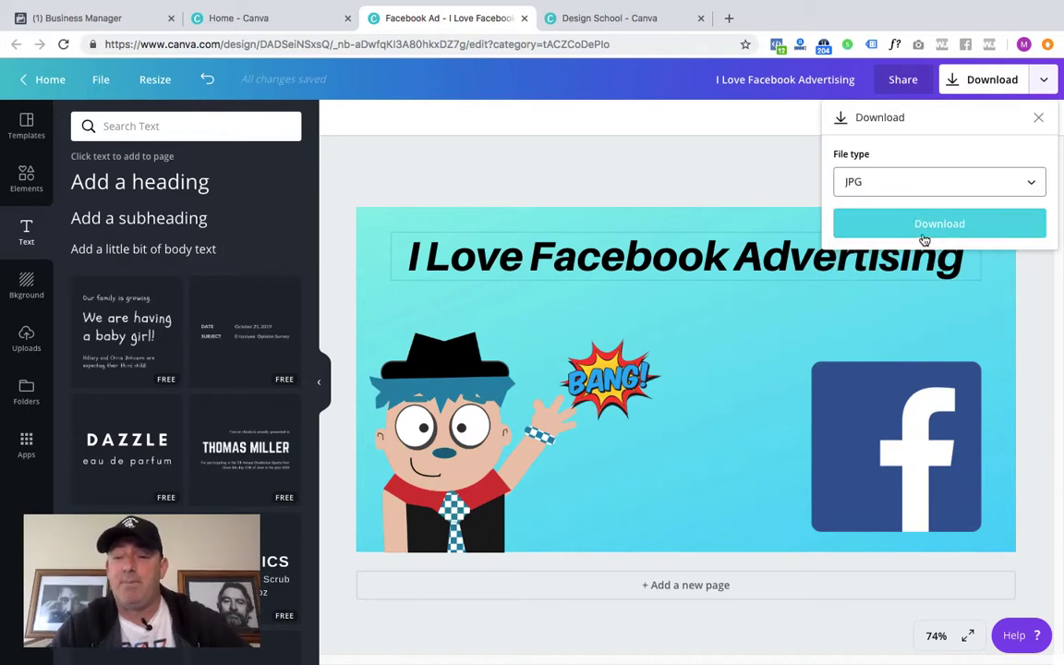
pyautogui.click(928, 226)
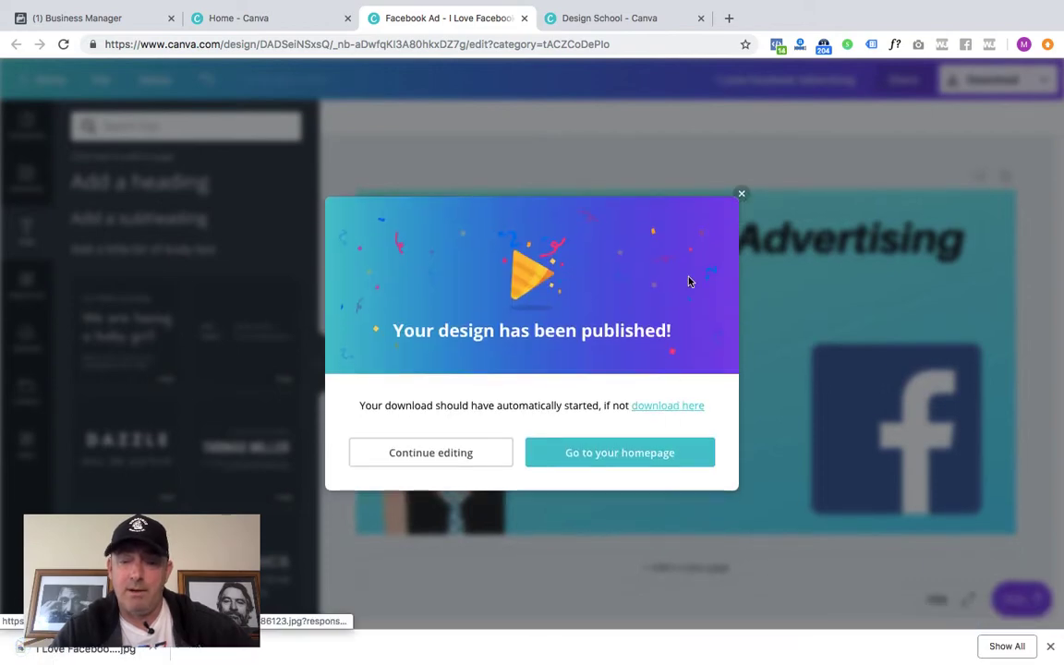
pyautogui.click(742, 195)
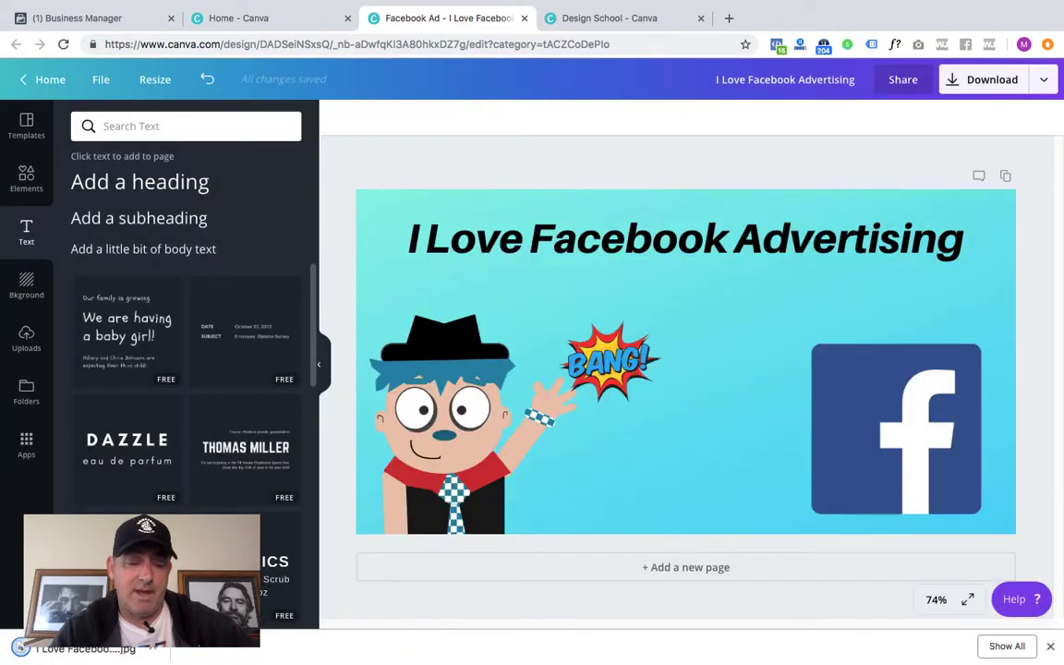
# - Open the downloaded JPG of the ad in Preview
pyautogui.click(155, 652)
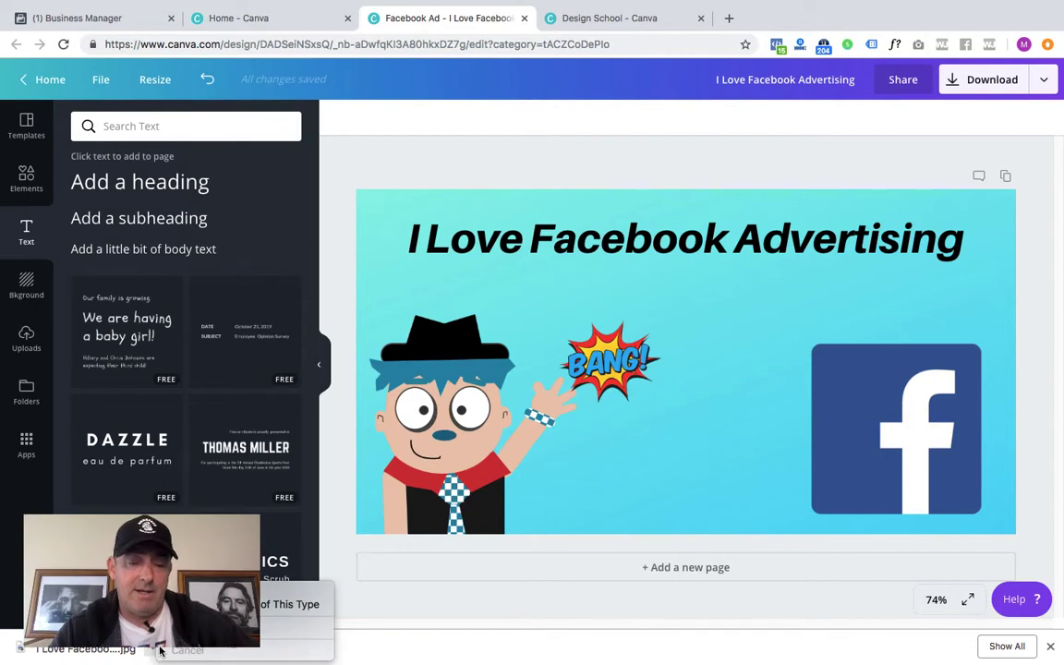
pyautogui.click(277, 604)
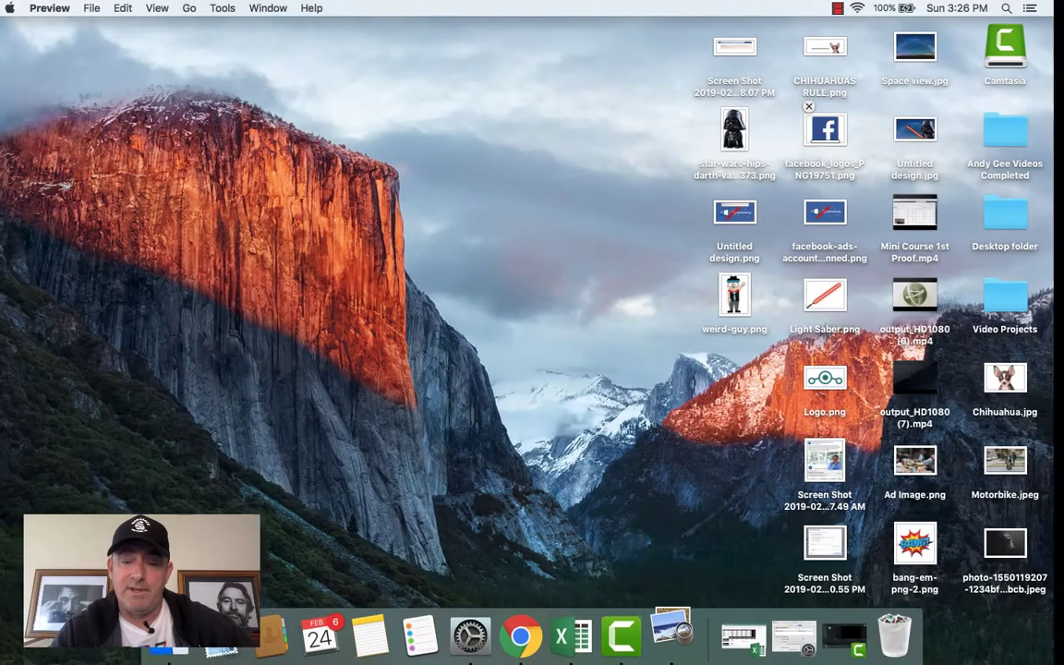